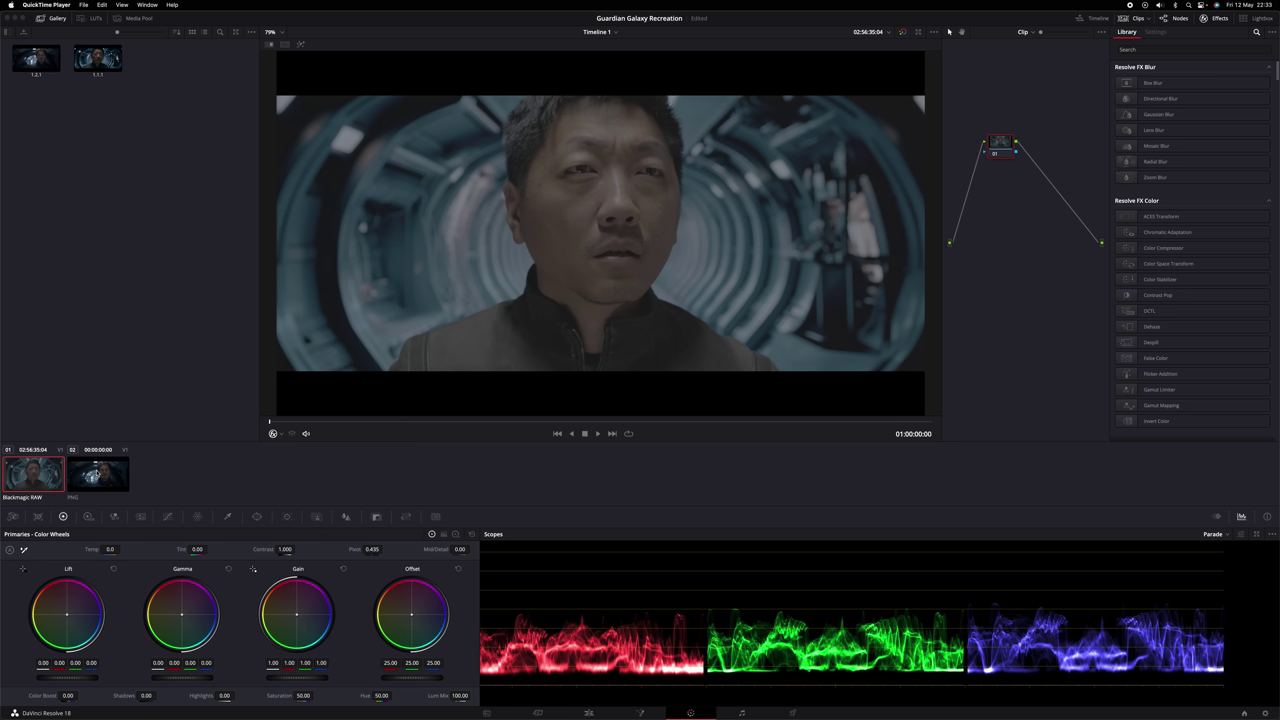
click(97, 474)
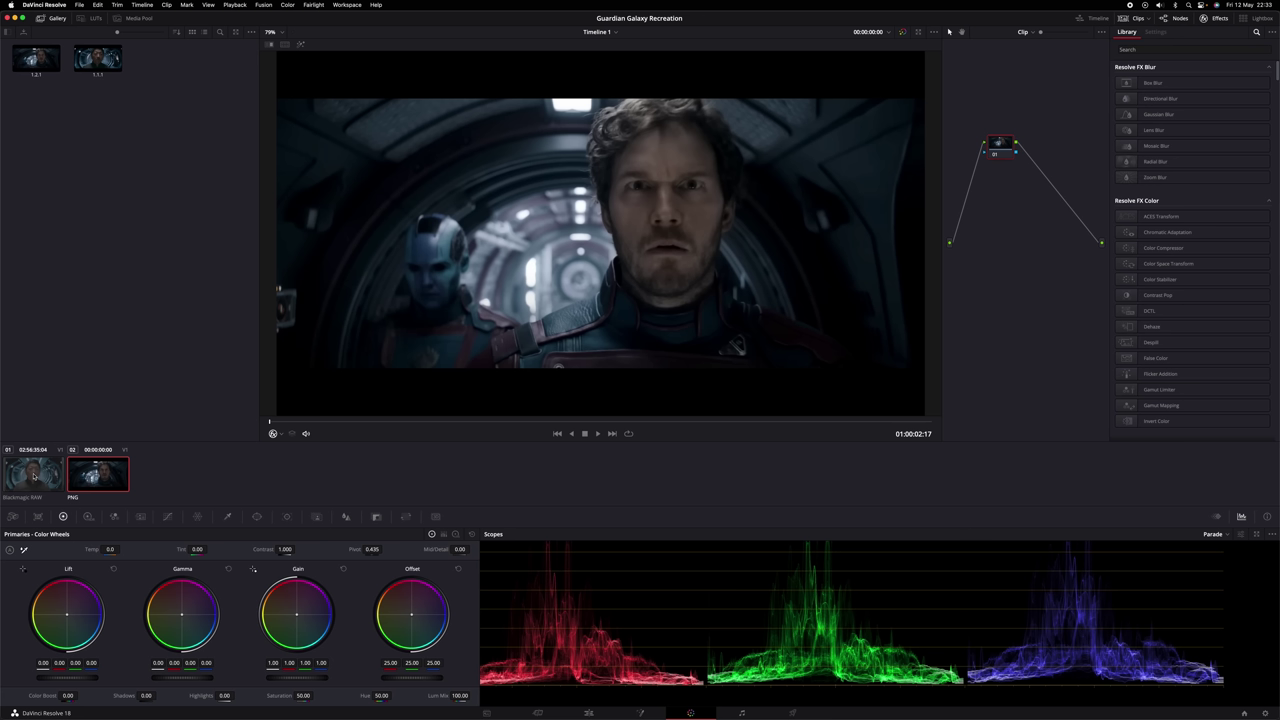
click(33, 476)
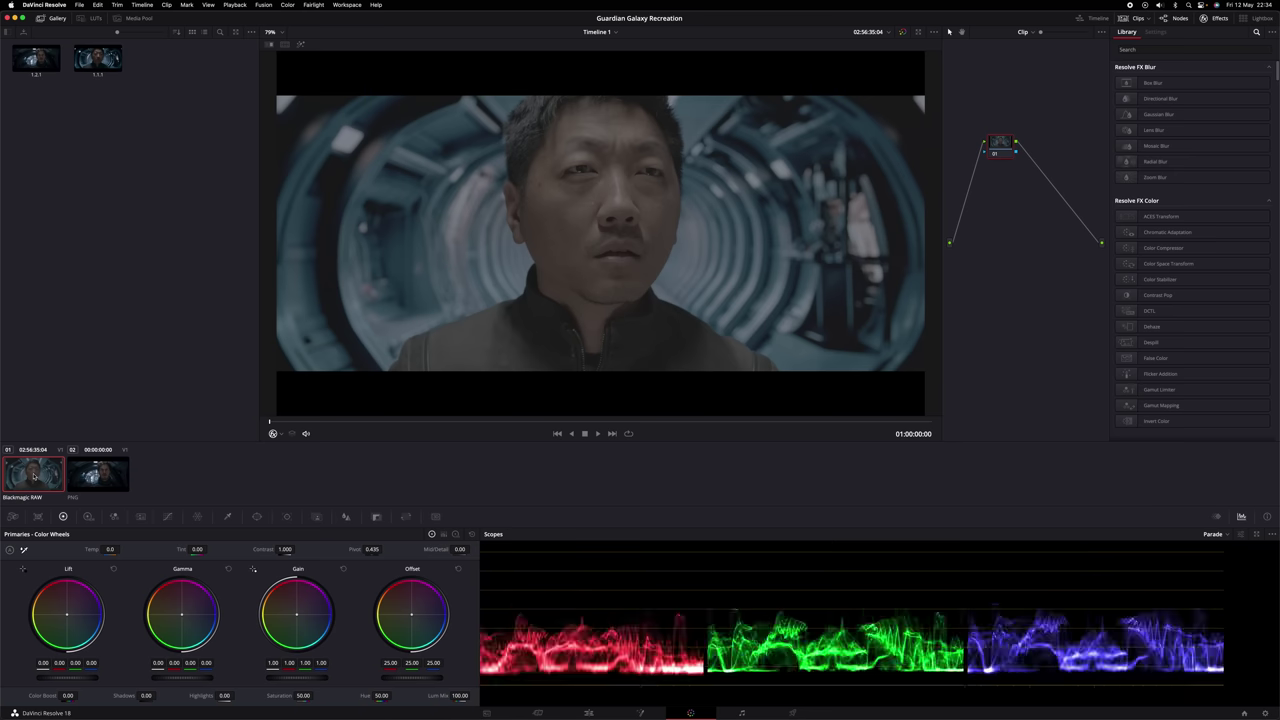
- Shot-match the corridor clip to the Guardians PNG reference, then raise master Gain to about 1.22
right_click(105, 480)
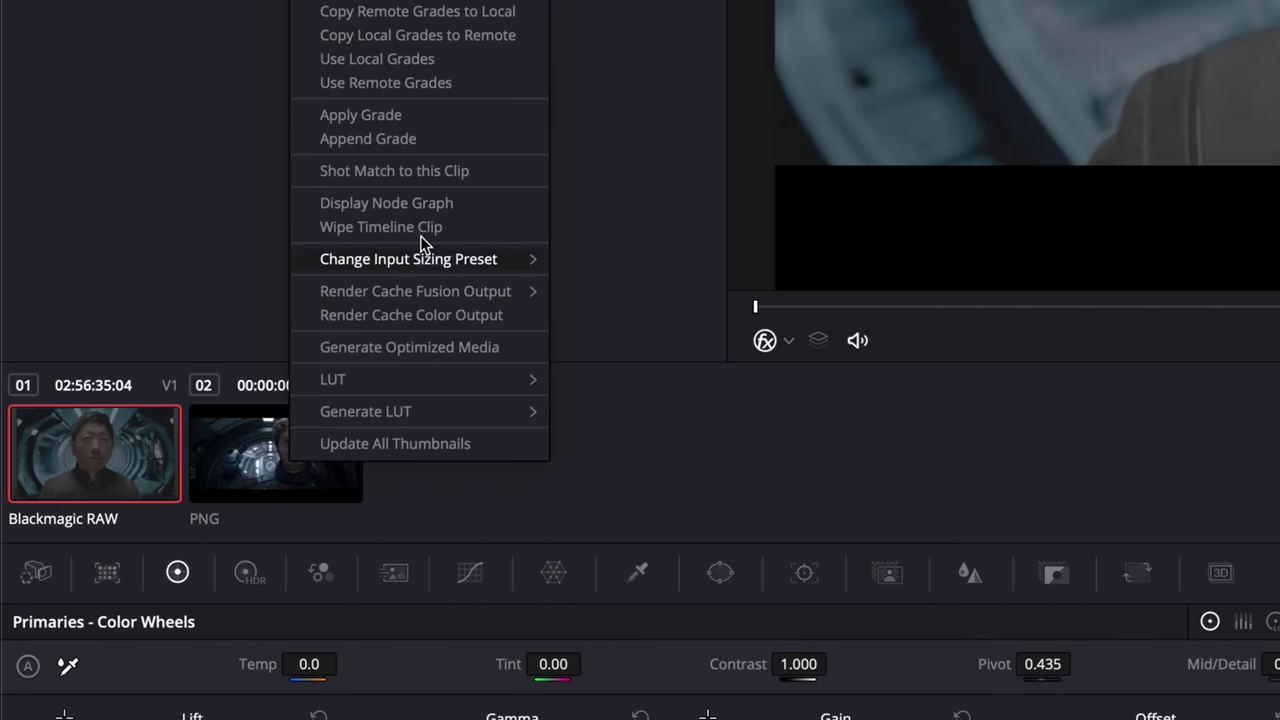
click(409, 170)
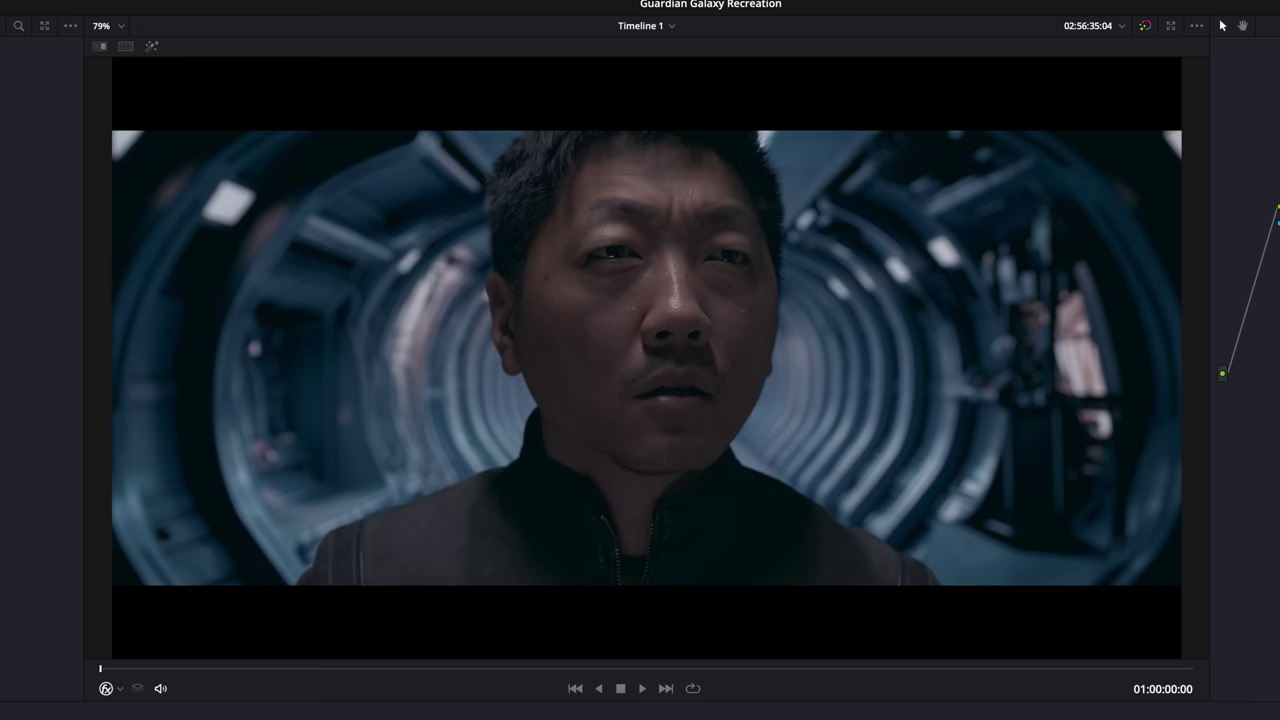
key(Down)
key(Up)
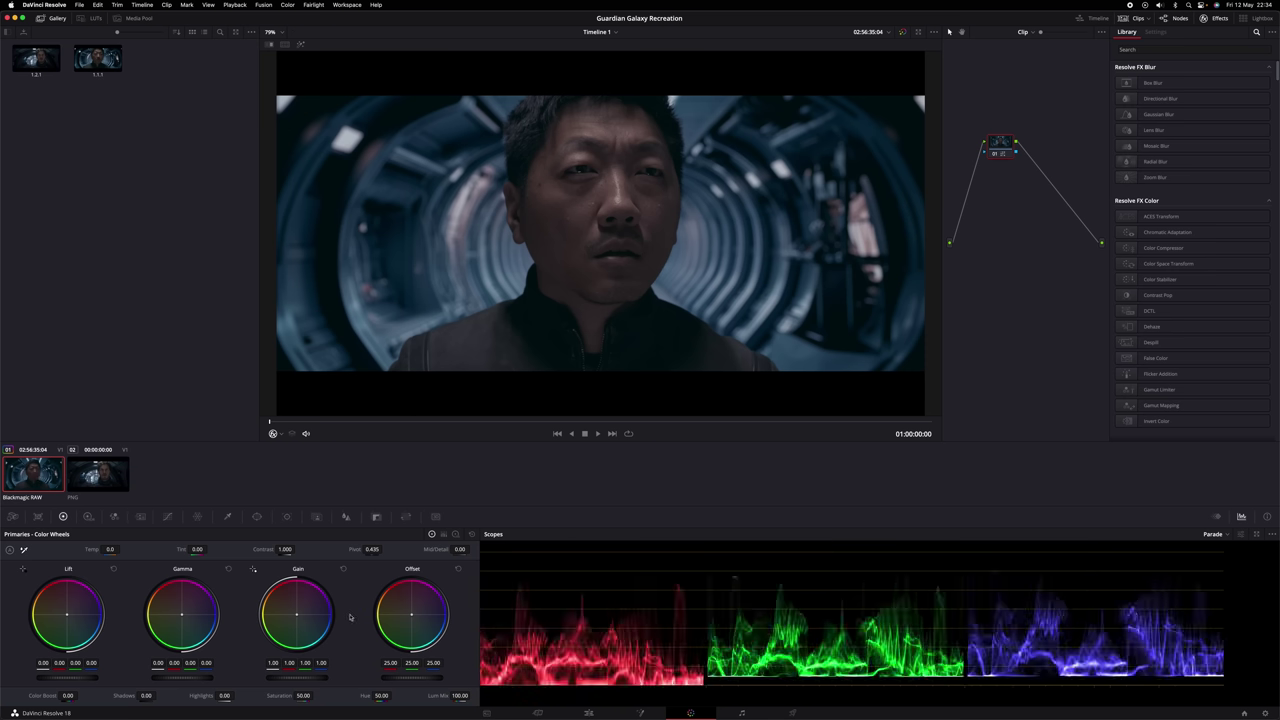
drag(289, 680, 379, 681)
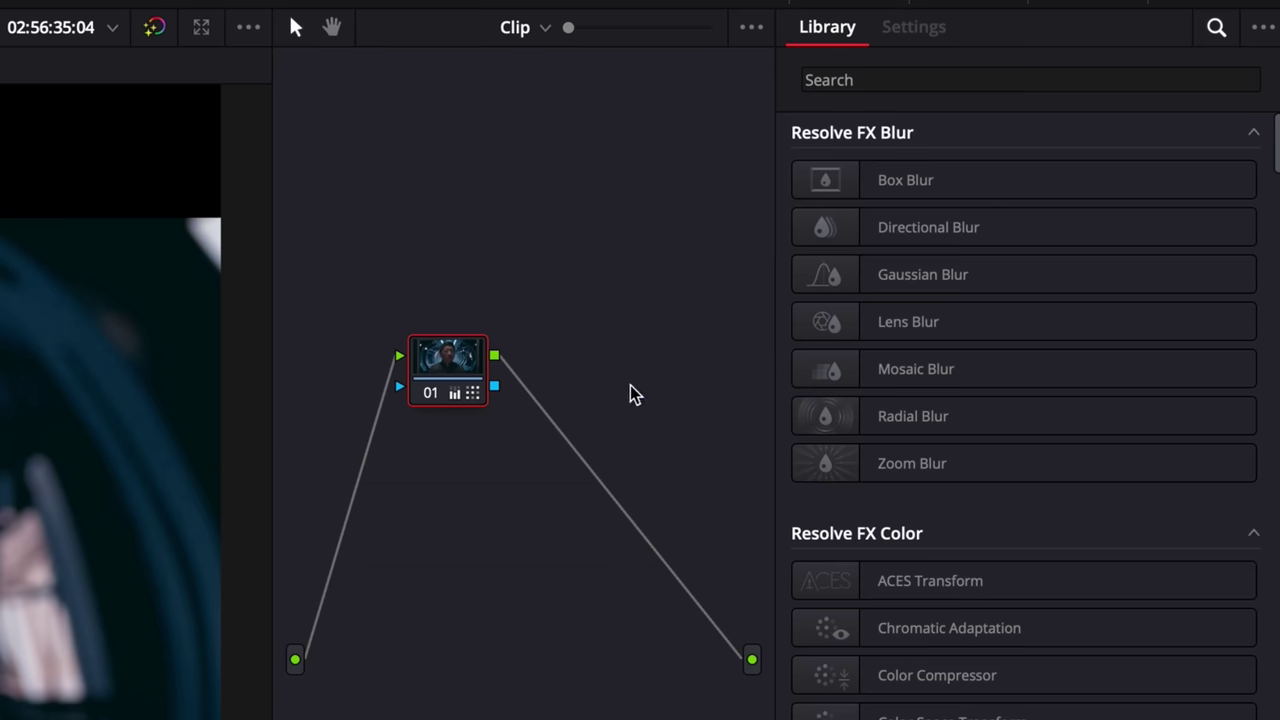
- Add serial node 02 and apply the Depth Map effect from a 'dep' library search
key(alt+s)
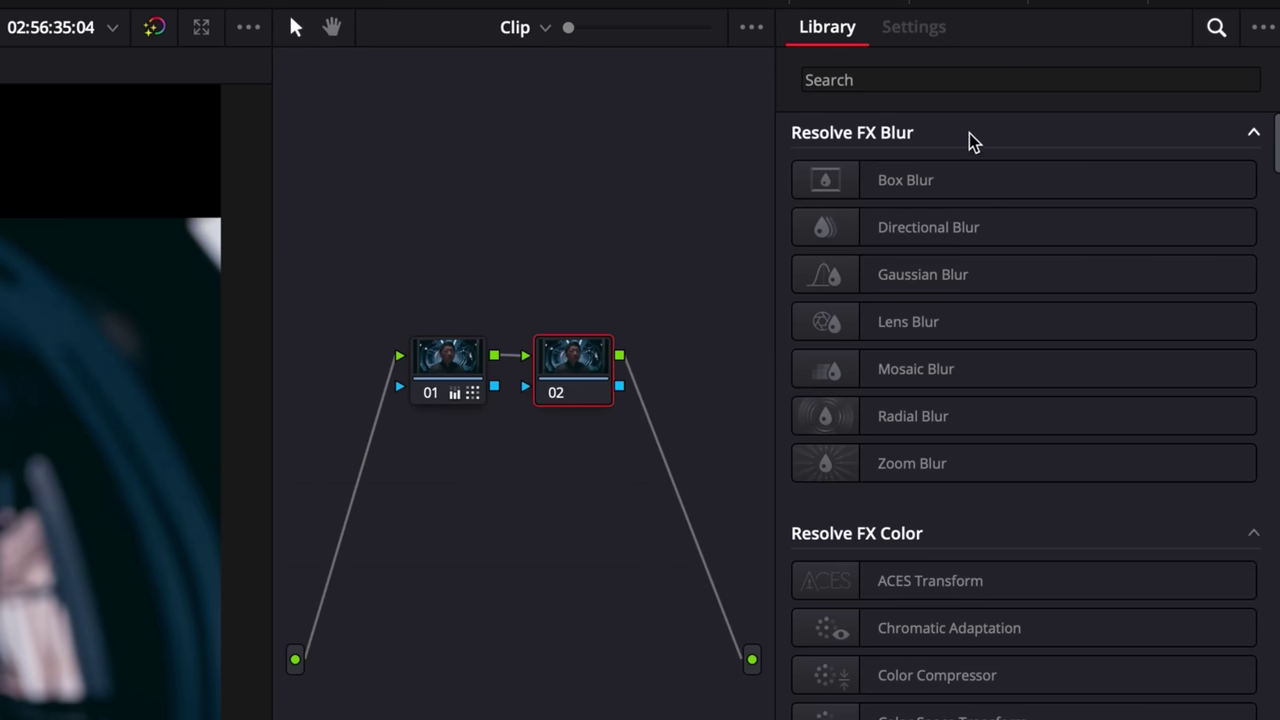
click(958, 79)
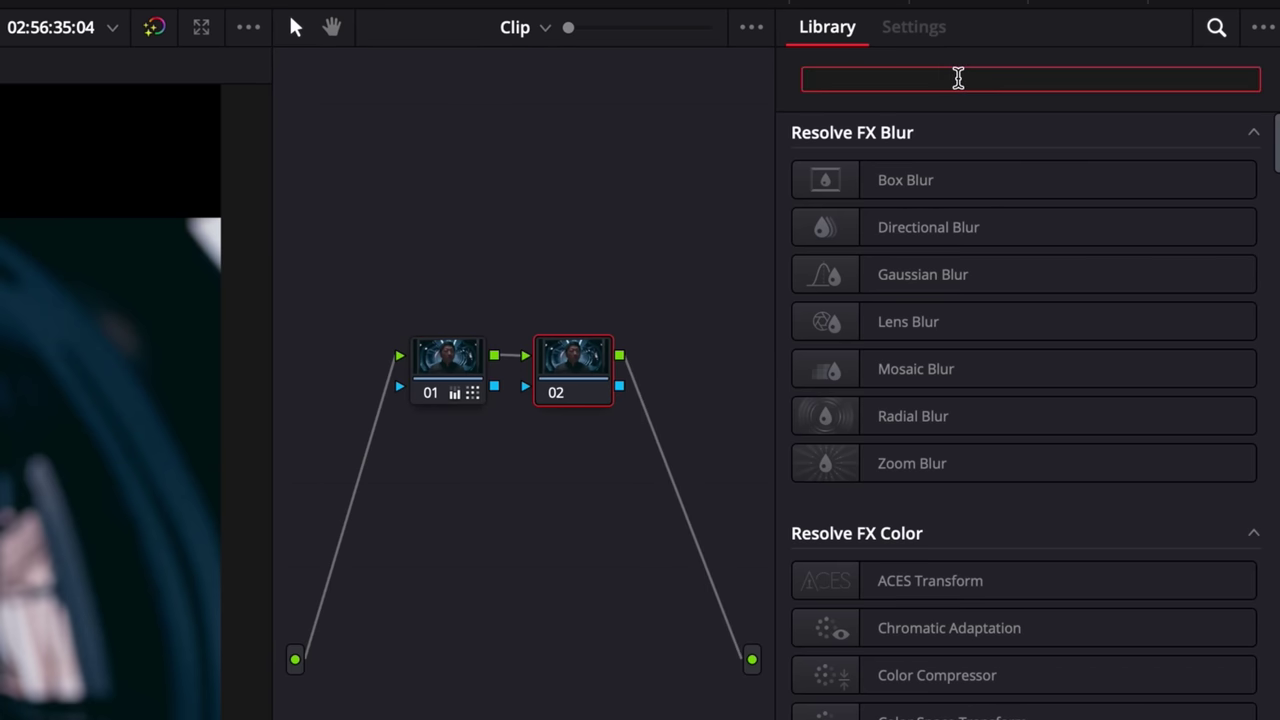
text(dep)
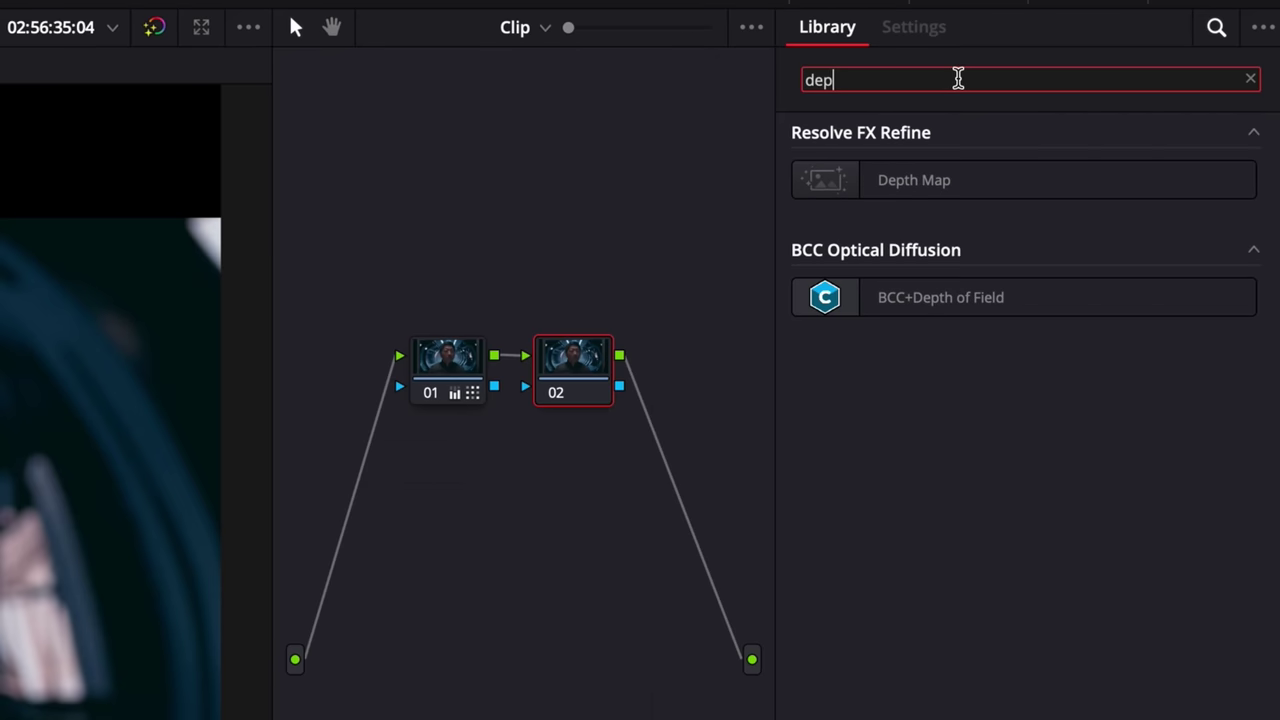
drag(929, 177, 573, 378)
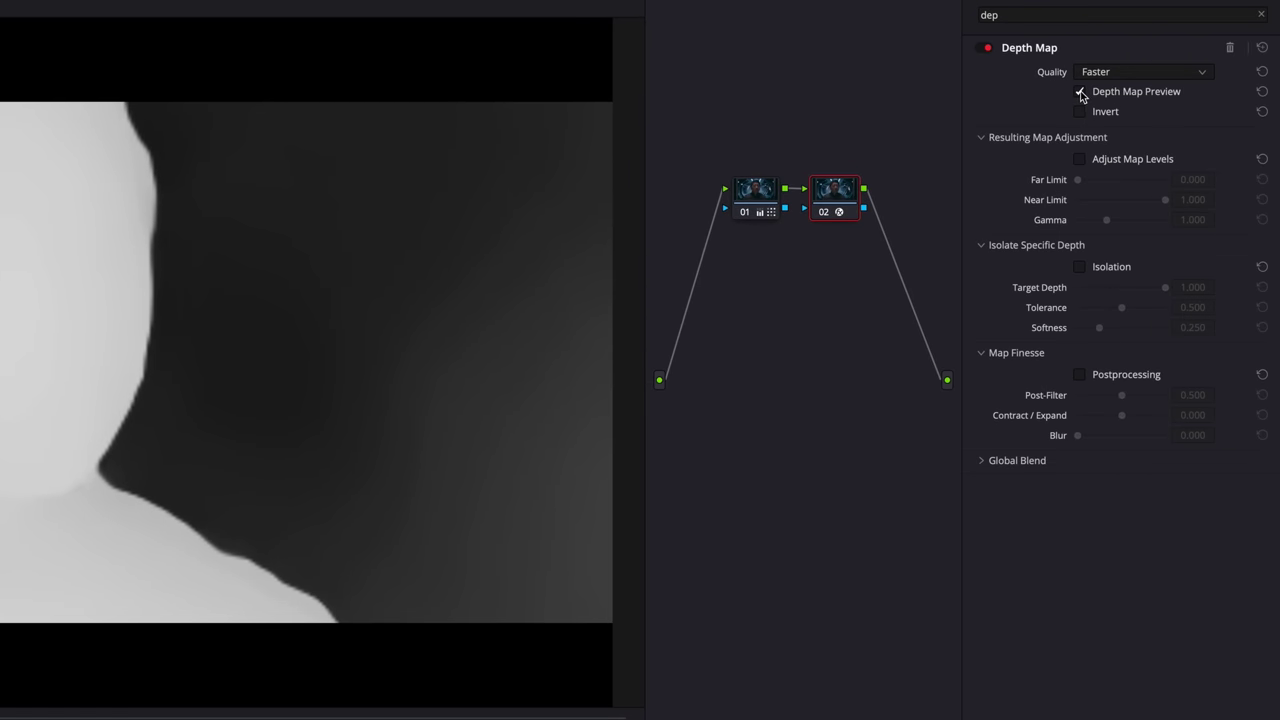
- Turn off Depth Map Preview; Gain red 0.87, blue 1.10, Saturation 68.20, Lift -0.02
click(1080, 92)
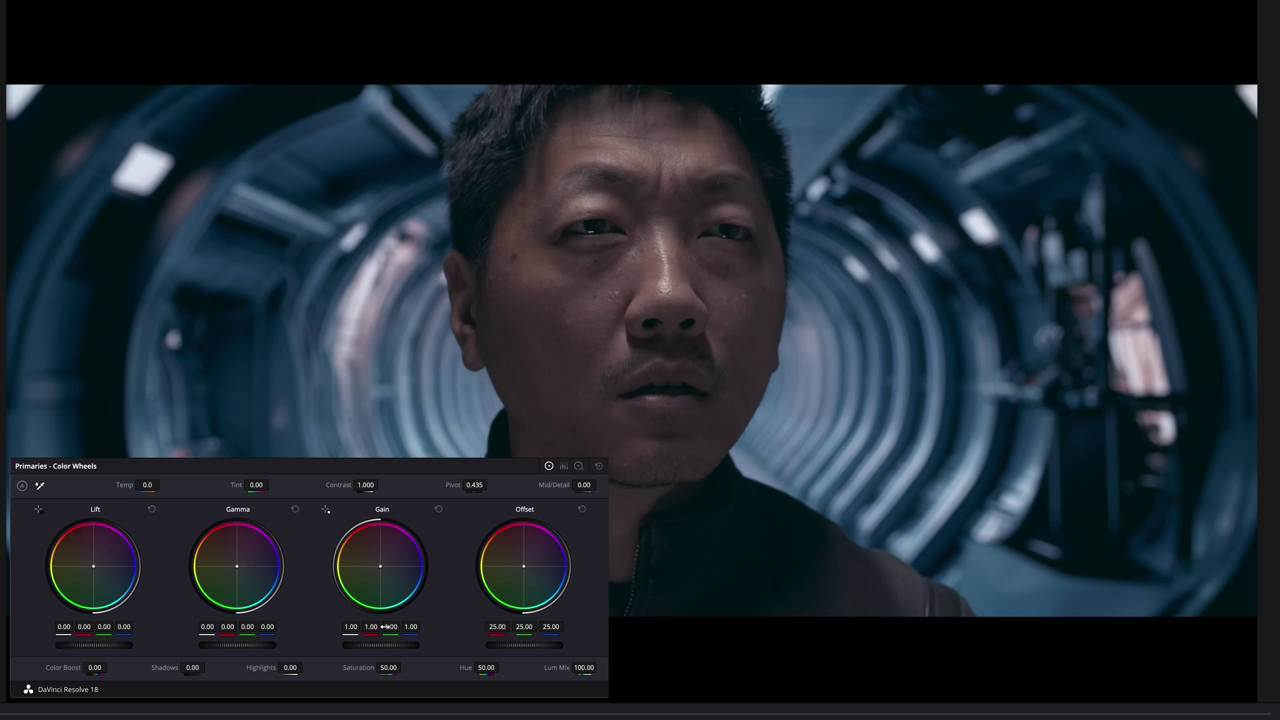
mouse_move(380, 569)
mouse_down()
mouse_move(393, 570)
mouse_move(391, 590)
mouse_up()
drag(381, 571, 382, 573)
drag(387, 667, 428, 669)
drag(385, 576, 390, 581)
drag(103, 652, 93, 652)
- Tint Gamma midtones toward blue without red, lower Lift to -0.02, and set Gain blue 1.05
drag(238, 569, 168, 574)
drag(229, 534, 254, 540)
drag(186, 568, 197, 553)
mouse_move(194, 557)
mouse_down()
mouse_move(224, 586)
mouse_move(205, 570)
mouse_move(221, 573)
mouse_move(223, 593)
mouse_move(210, 557)
mouse_up()
drag(93, 651, 87, 650)
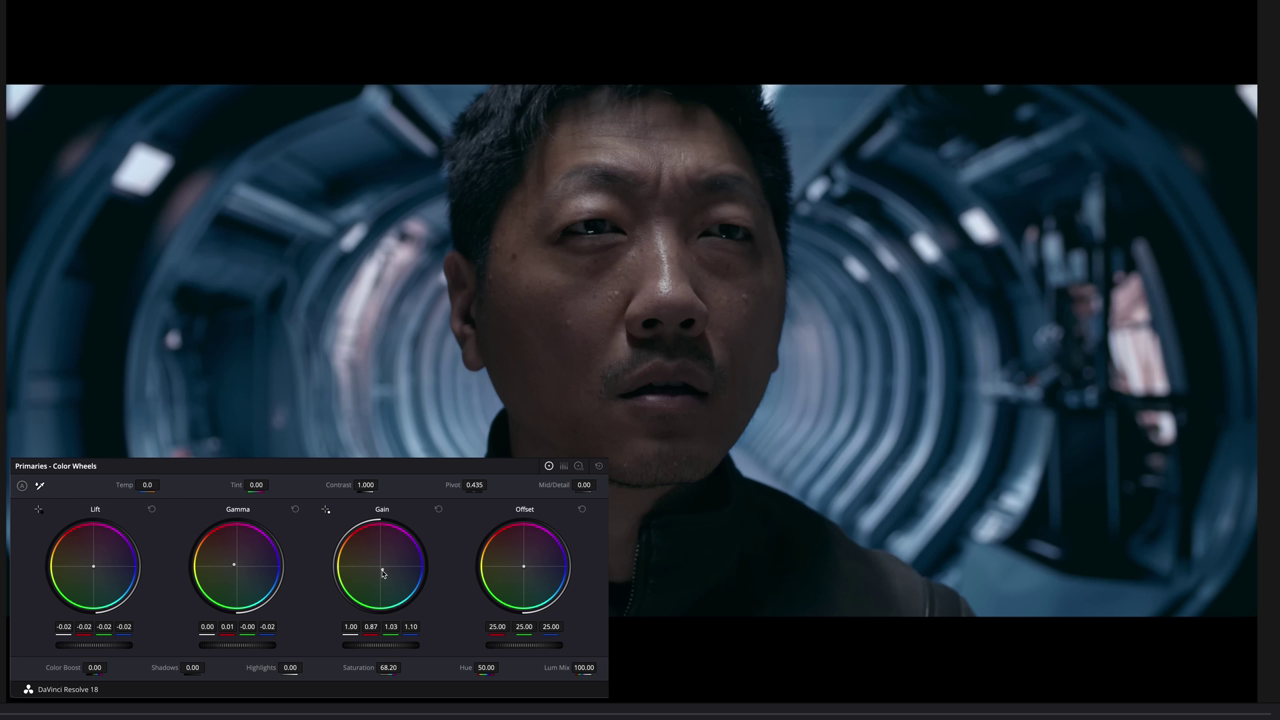
mouse_move(382, 572)
mouse_down()
mouse_move(400, 574)
mouse_move(371, 573)
mouse_up()
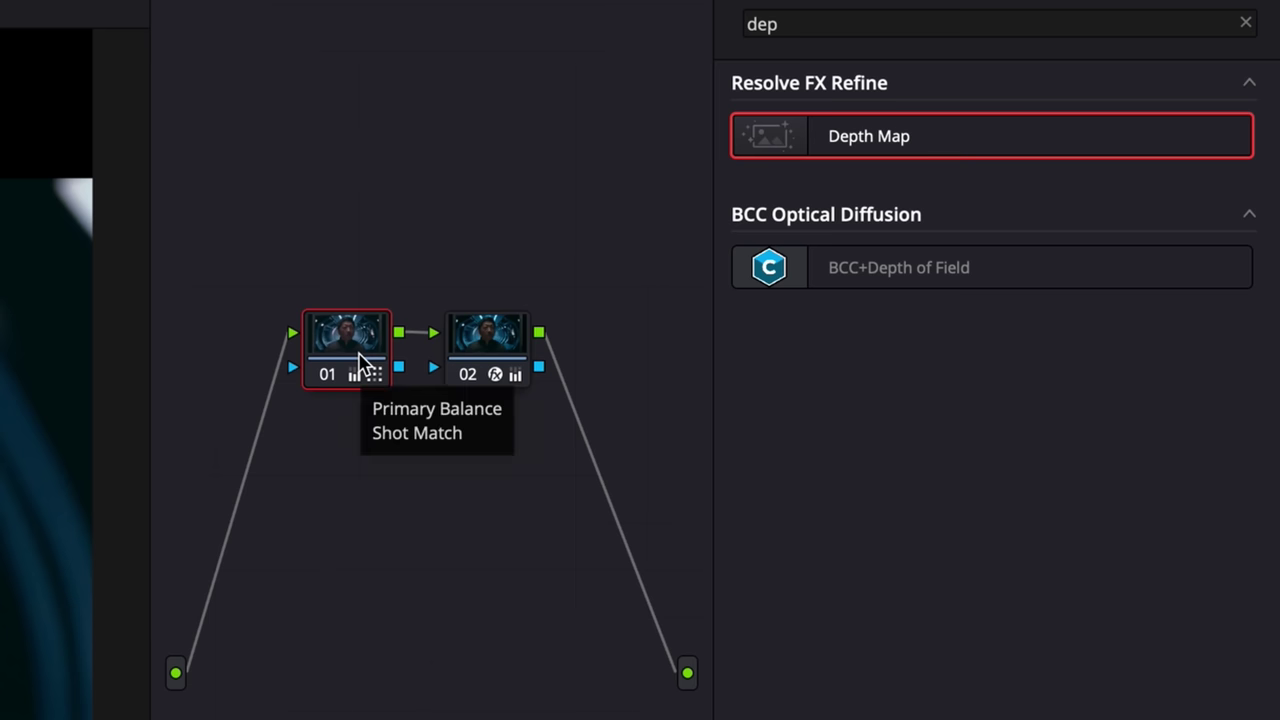
- Add another node with a Depth Map effect set to Invert, and turn off Depth Map Preview
key(alt+s)
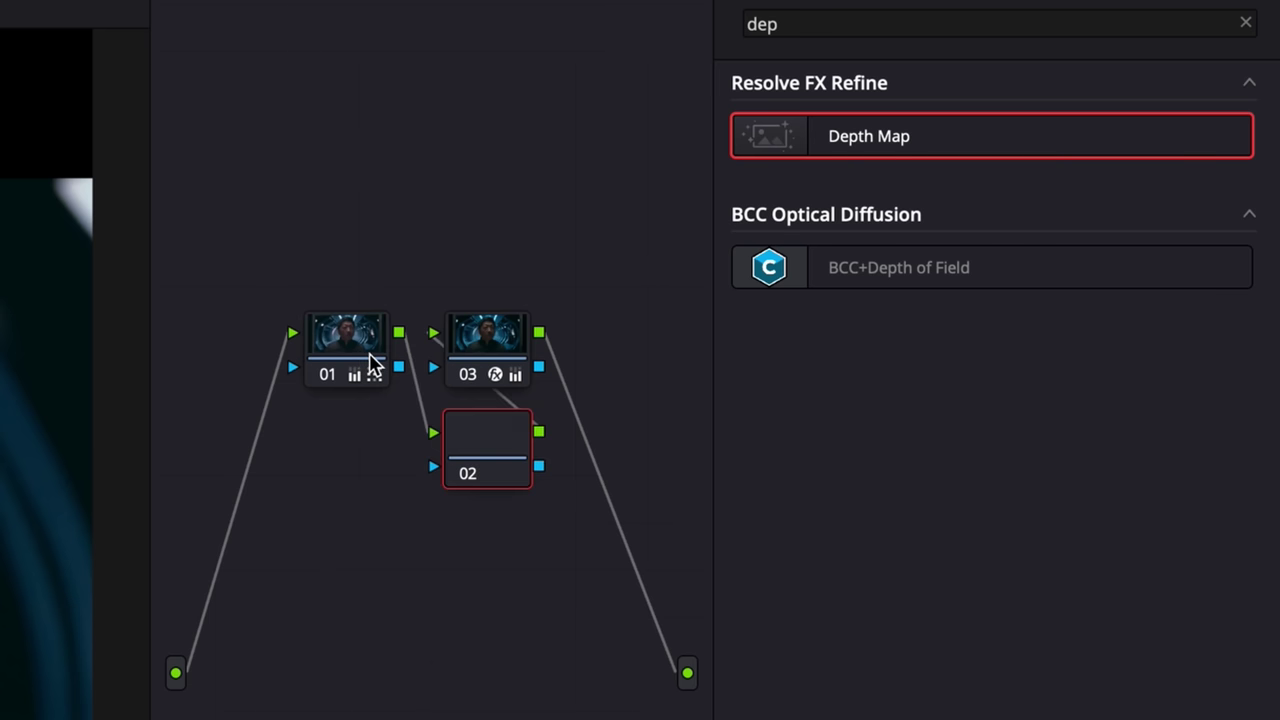
drag(851, 149, 492, 472)
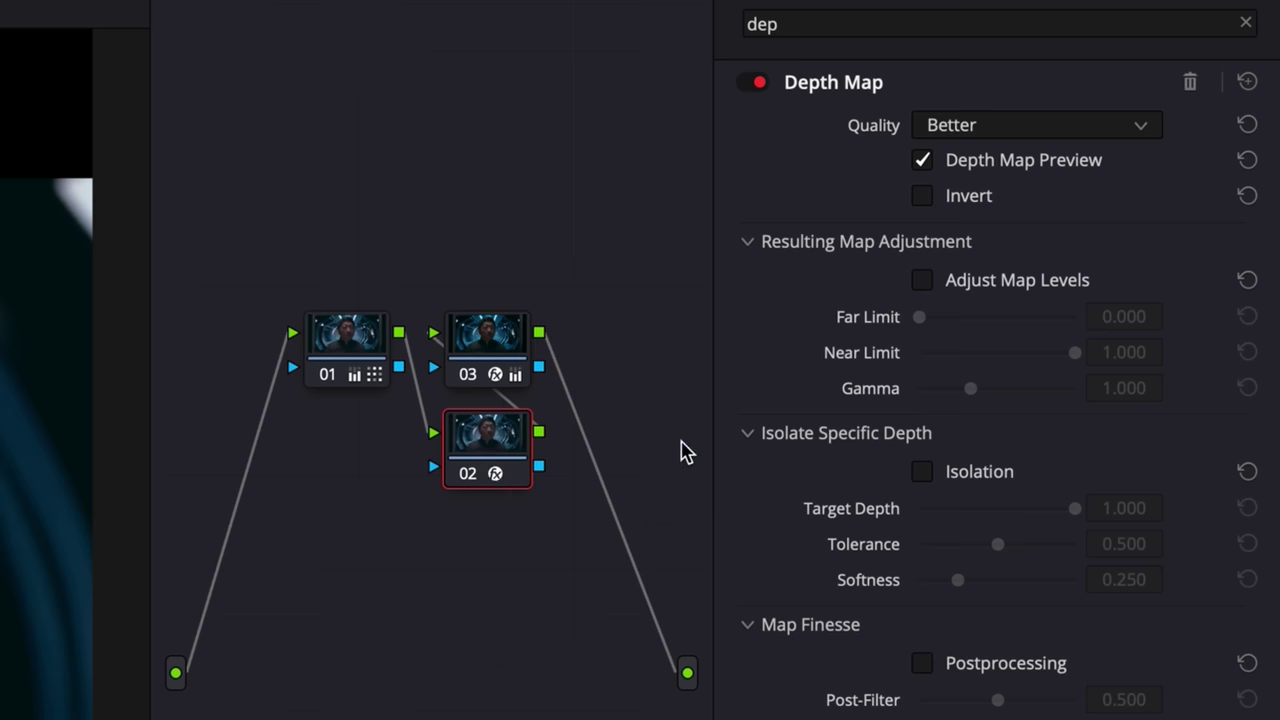
click(922, 196)
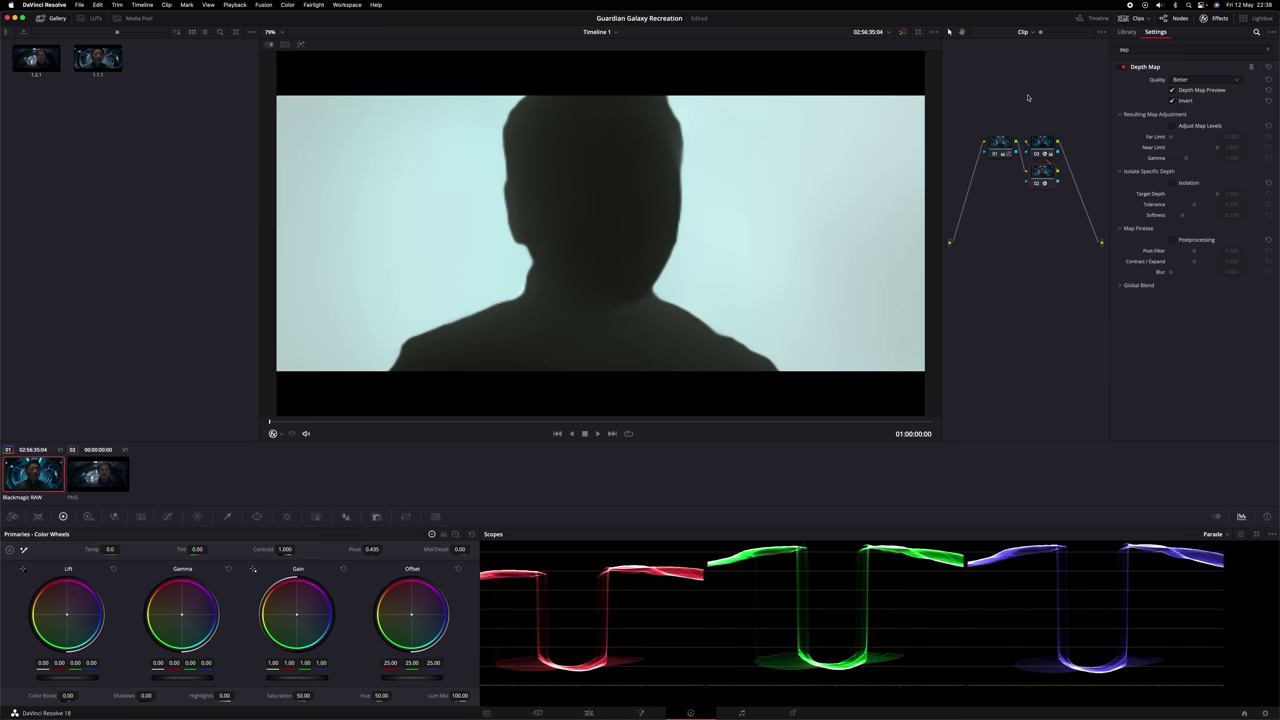
click(1173, 90)
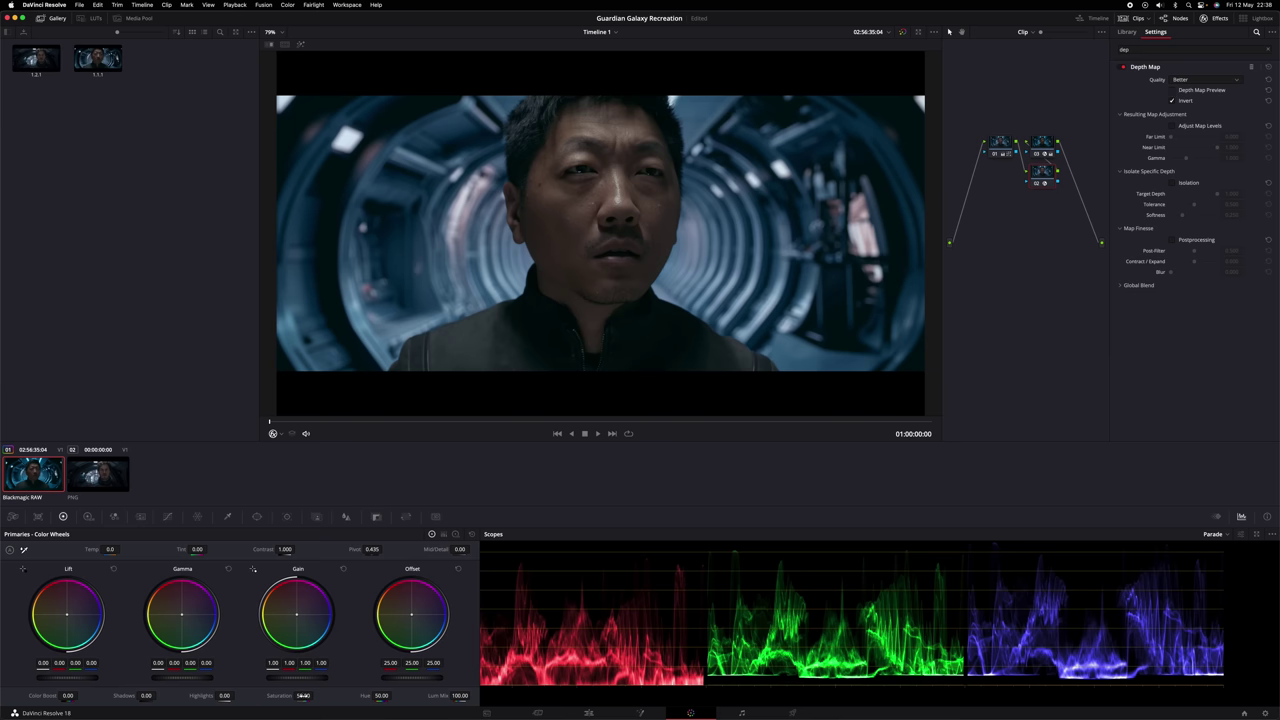
- Lower Saturation to about 31, check against the Guardians reference, and set Lift to -0.01
drag(302, 695, 241, 695)
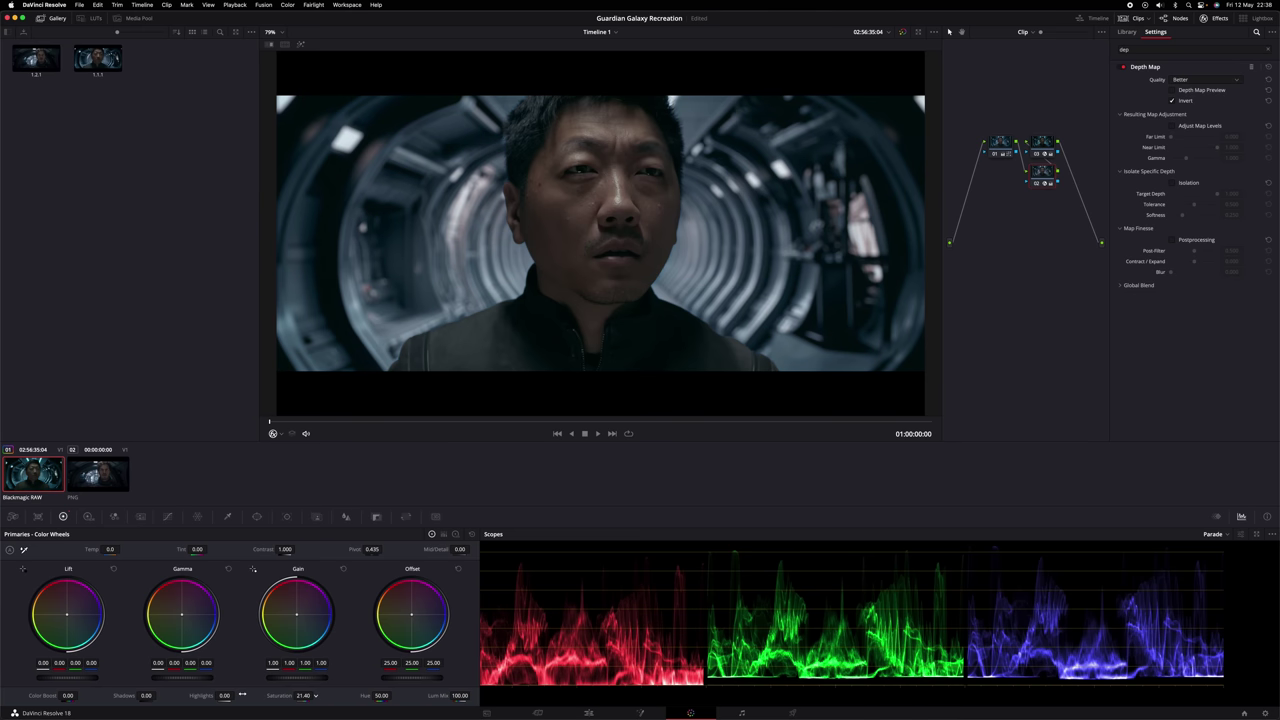
drag(241, 695, 258, 695)
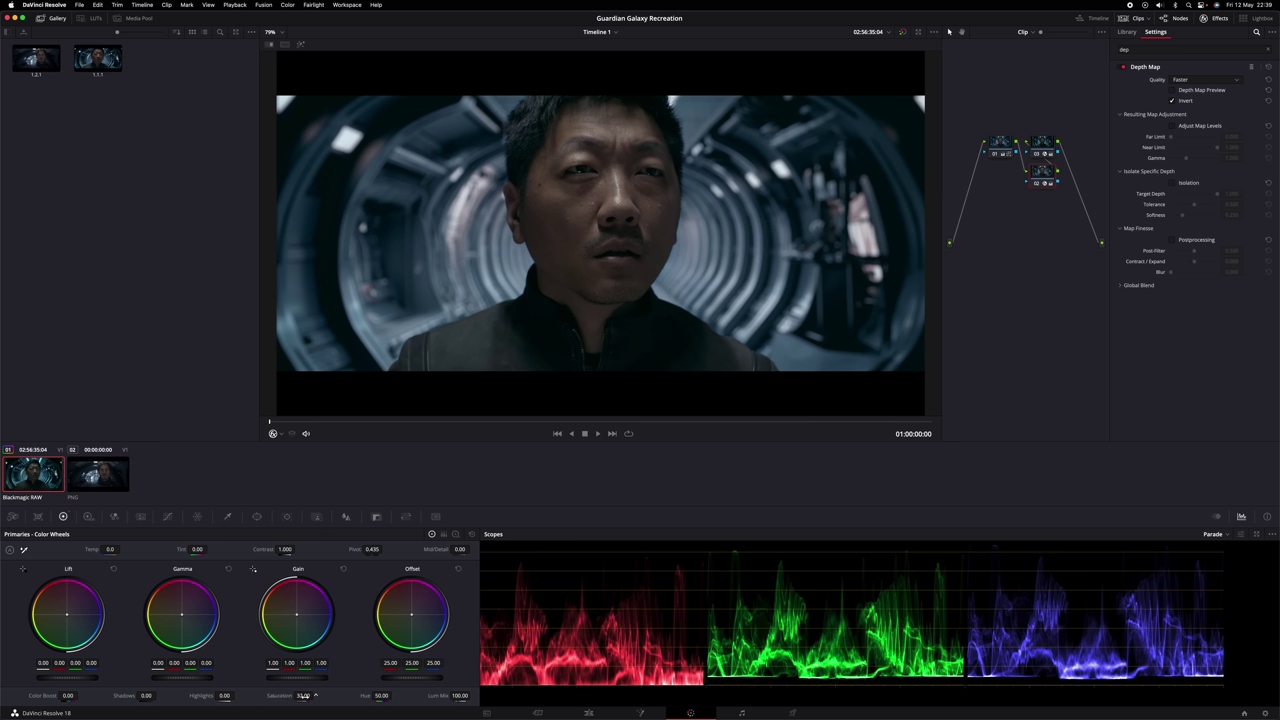
drag(302, 696, 304, 695)
click(102, 476)
click(8, 478)
drag(68, 684, 57, 684)
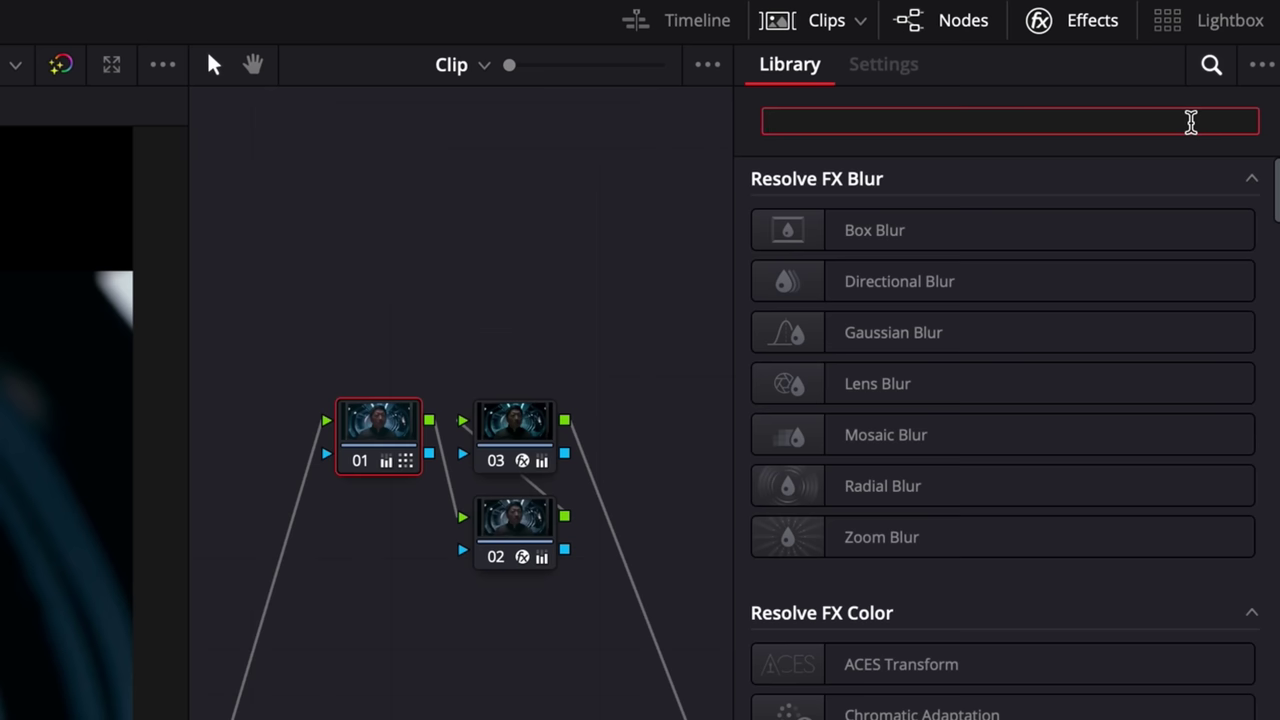
- Apply Face Refinement to the first node, analyse the man's face, and hide the tracking overlay
text(face)
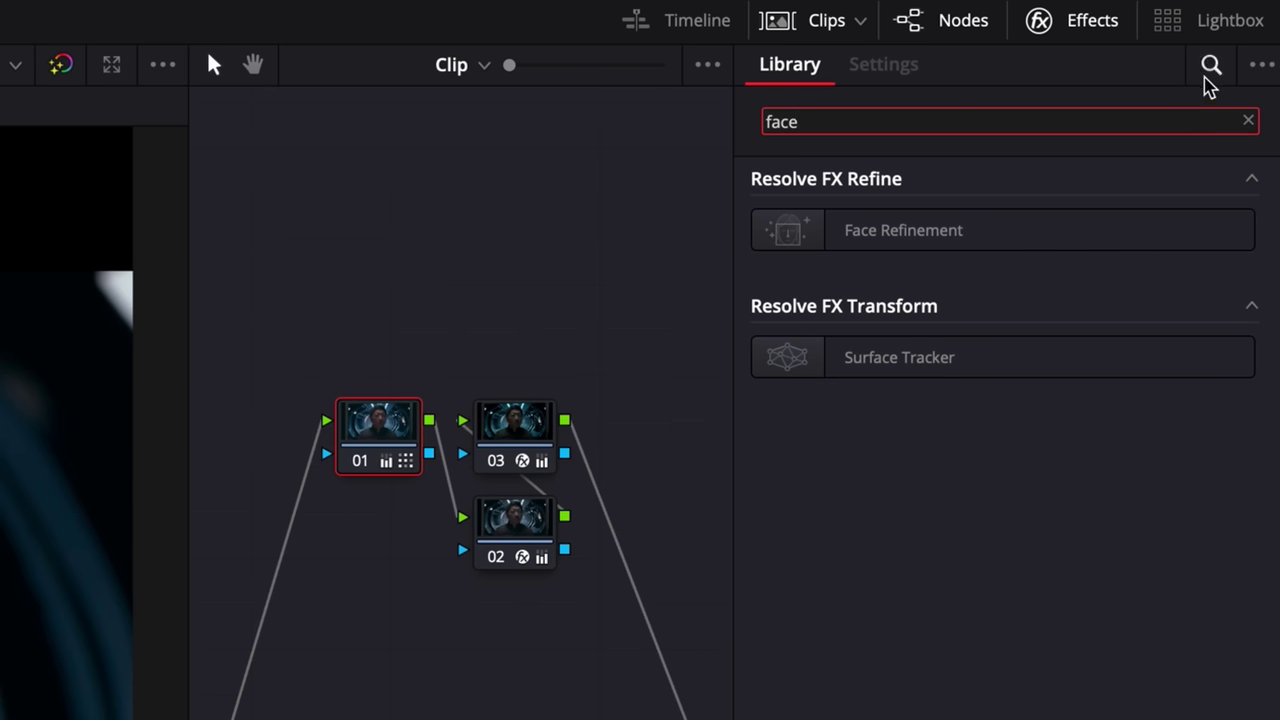
click(985, 240)
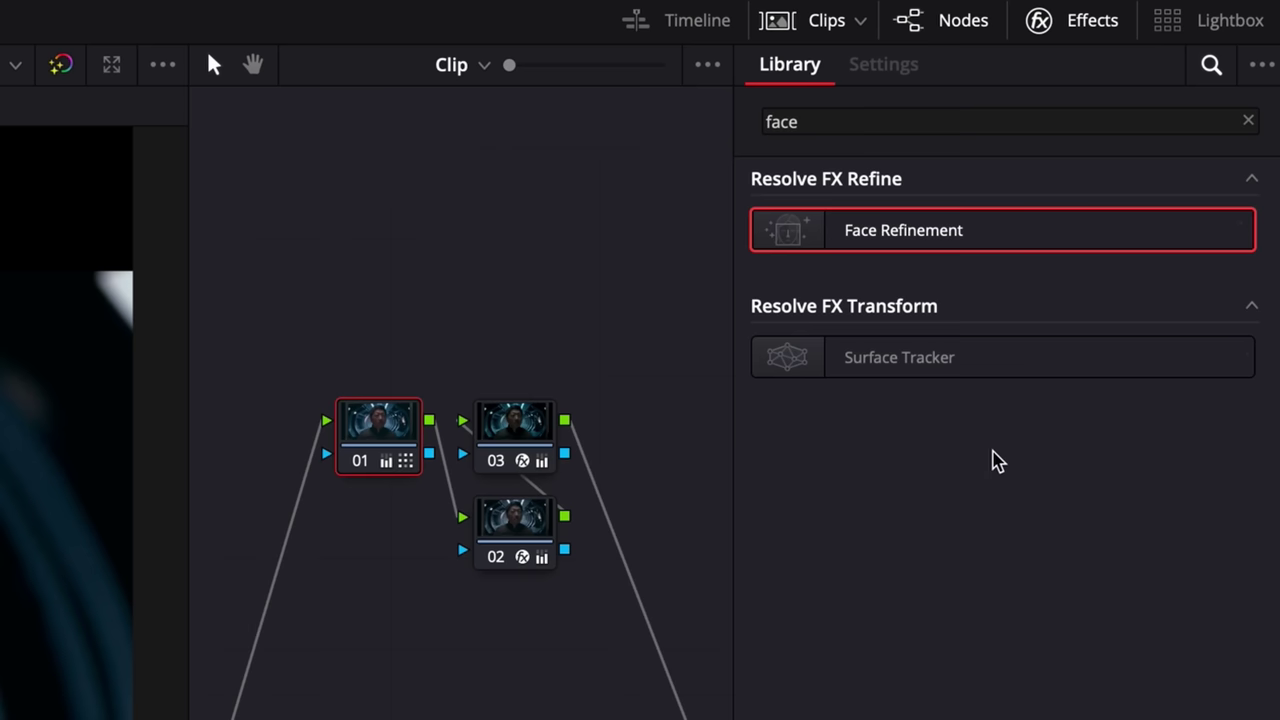
drag(884, 245, 410, 447)
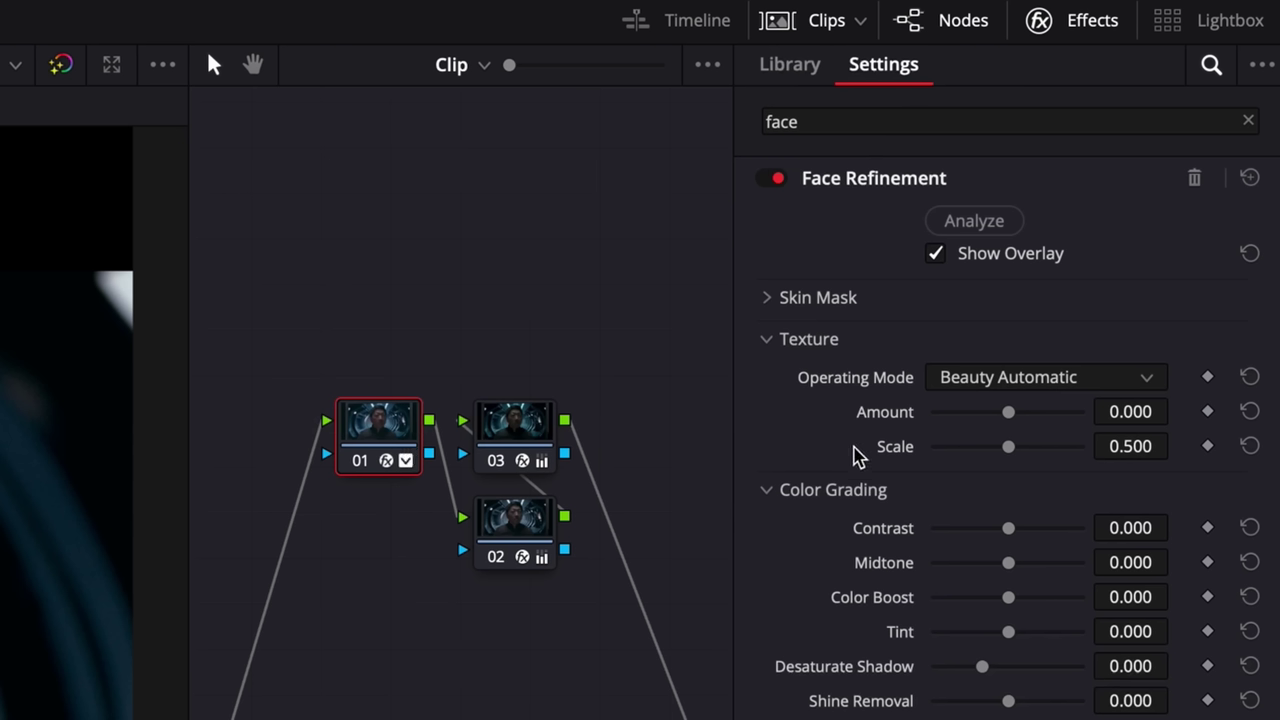
click(984, 226)
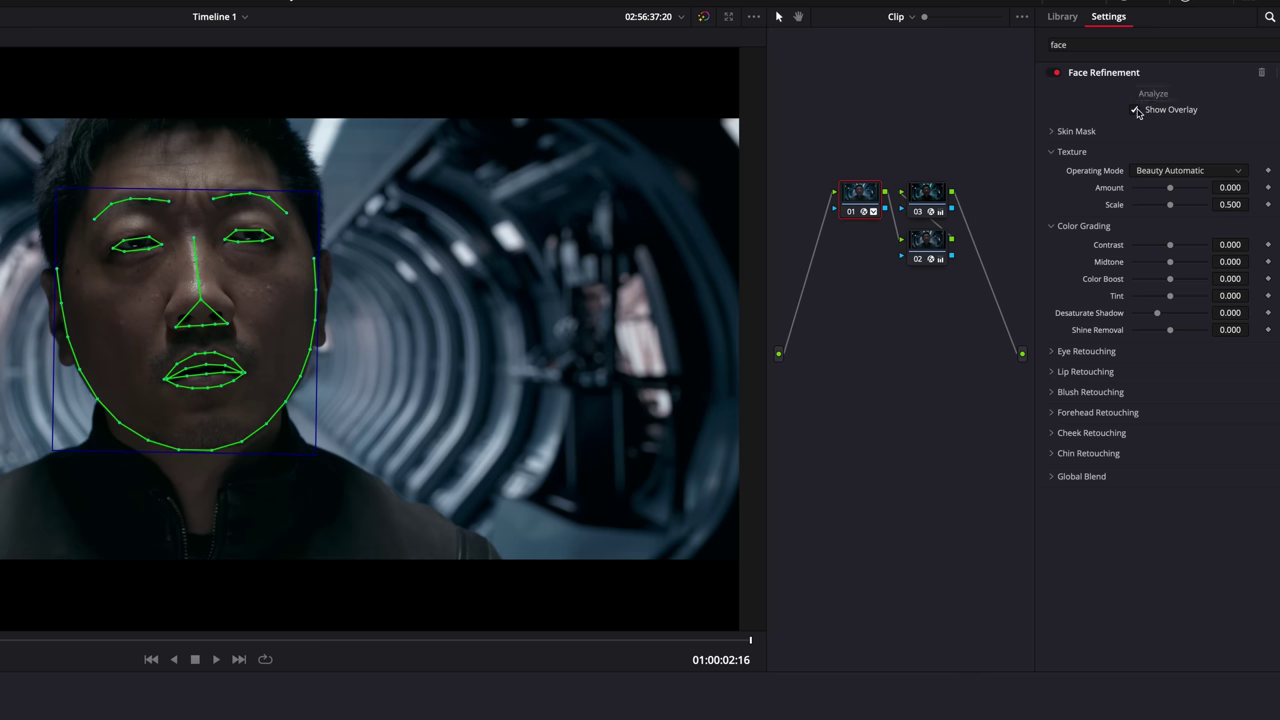
click(1137, 111)
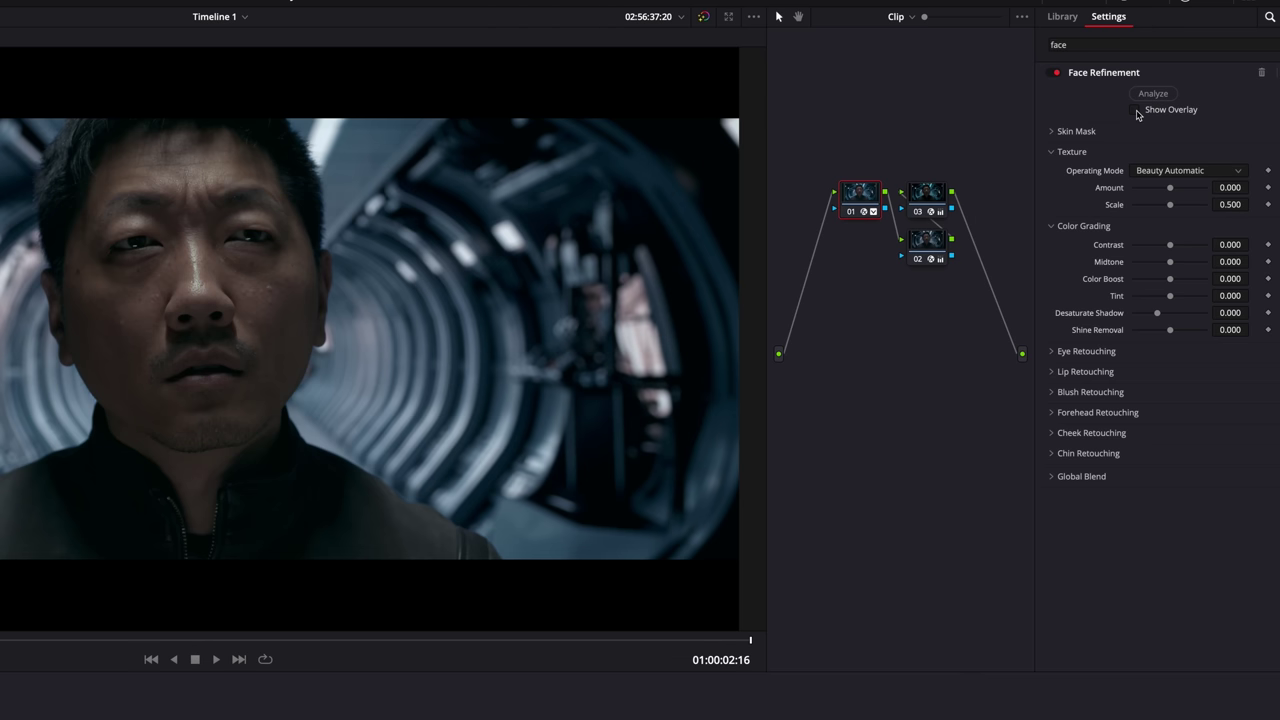
- Expand Blush Retouching and Skin Mask, then raise the Texture Amount to 0.646
click(1103, 396)
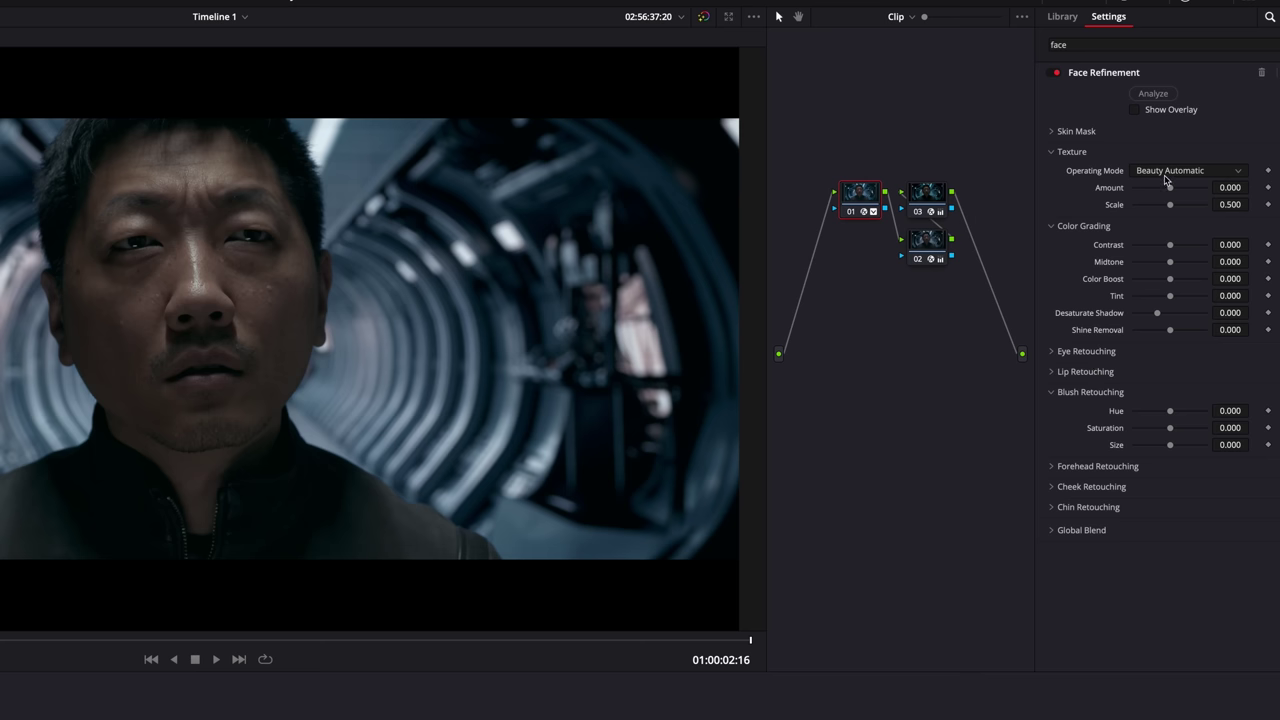
click(1078, 132)
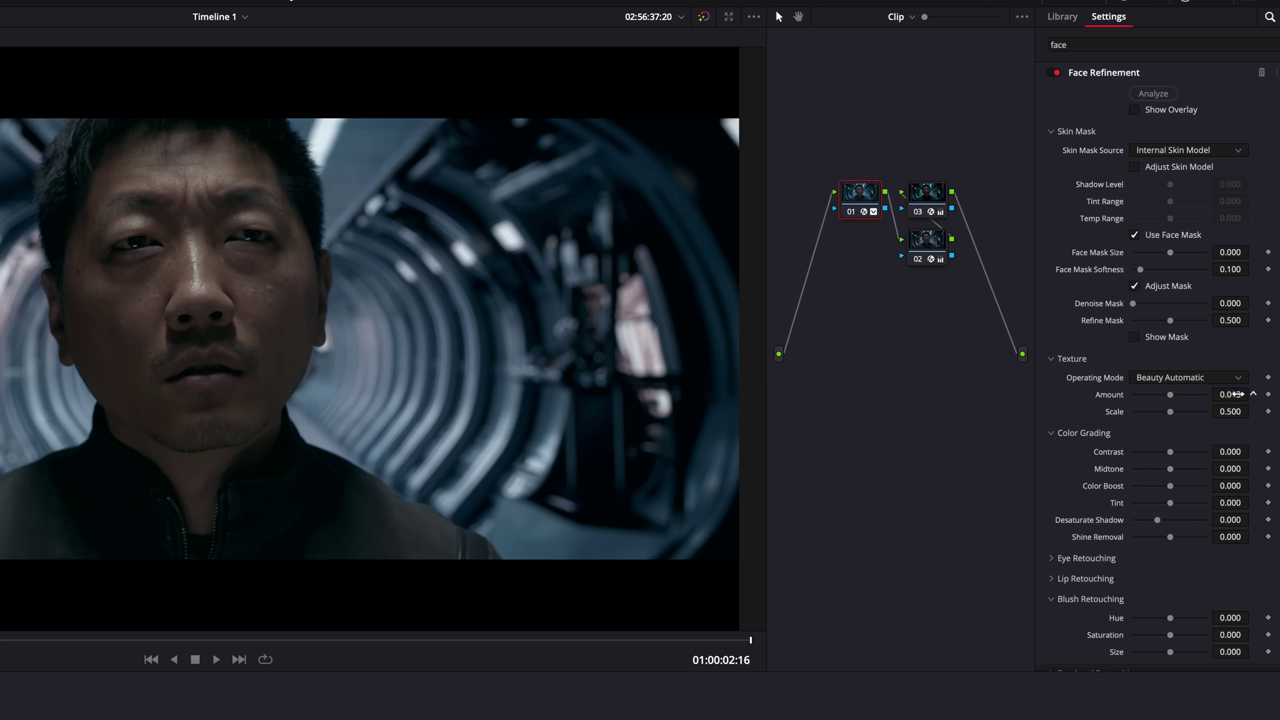
drag(1237, 394, 310, 540)
mouse_move(1175, 397)
mouse_down()
mouse_move(1189, 399)
mouse_move(1175, 401)
mouse_up()
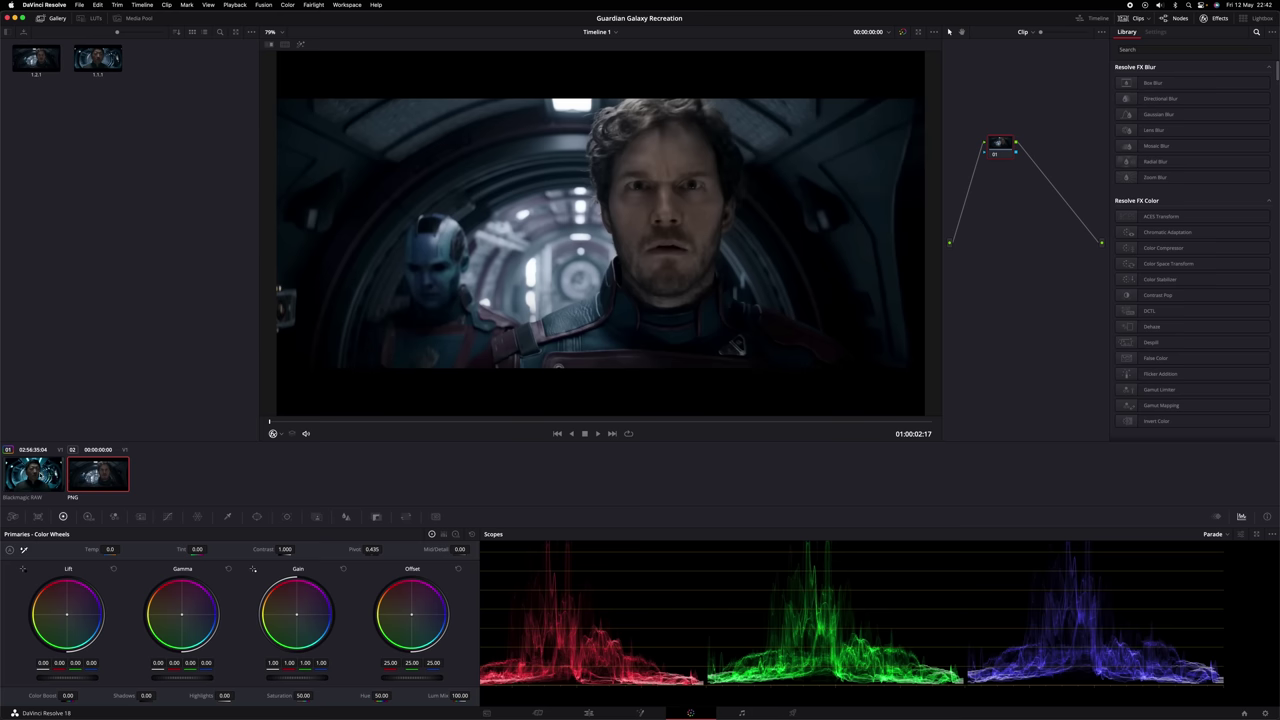
- Compare the corridor clip's first frame with the Guardians reference, then select node 01
click(40, 476)
click(80, 478)
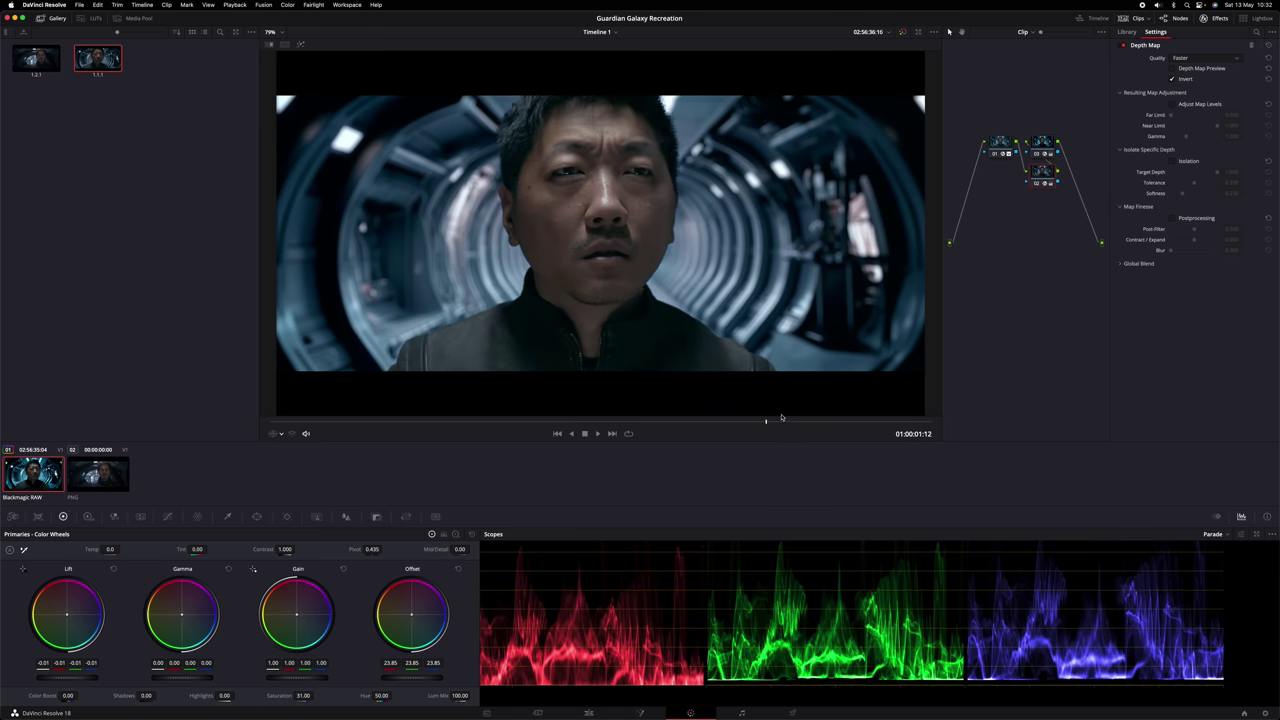
click(557, 433)
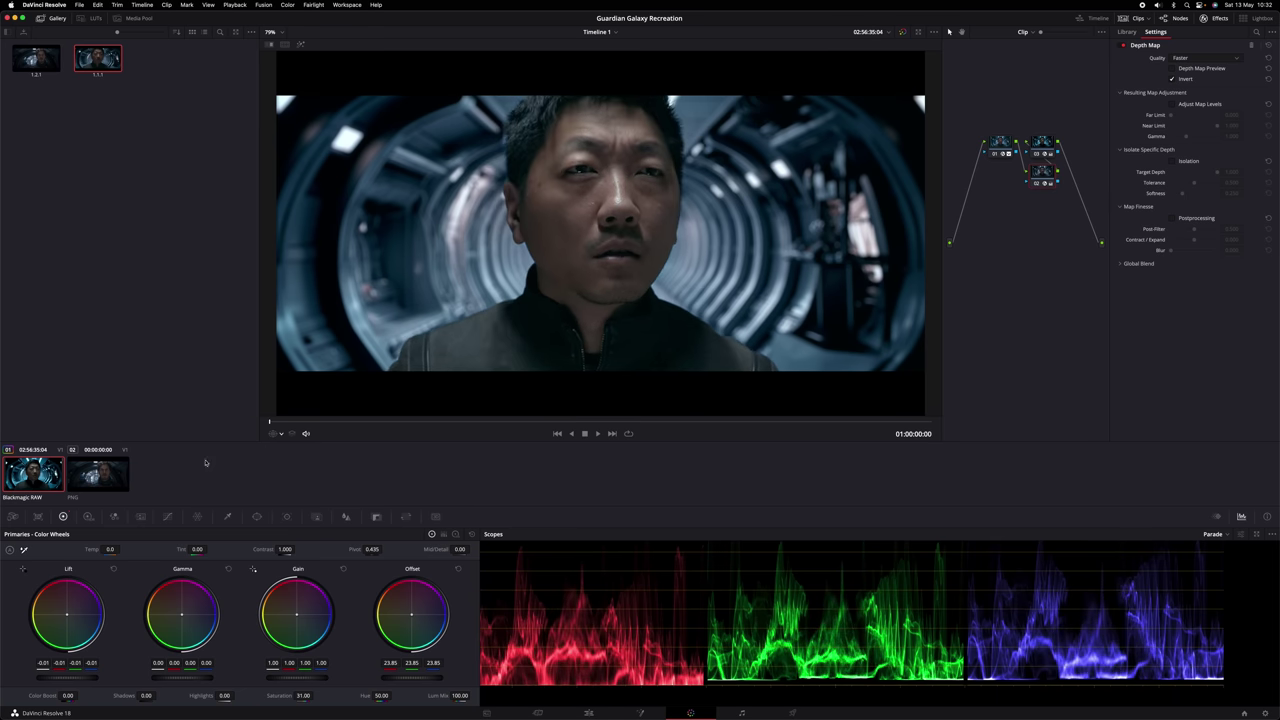
click(105, 478)
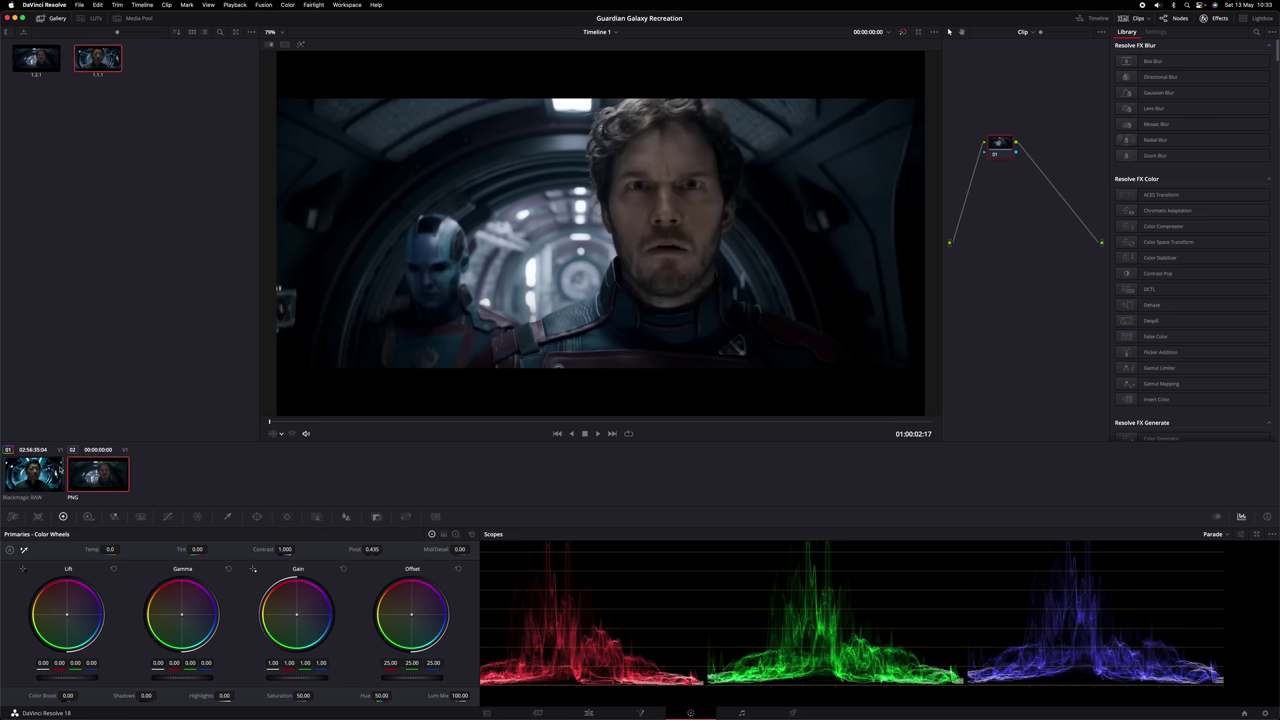
click(59, 468)
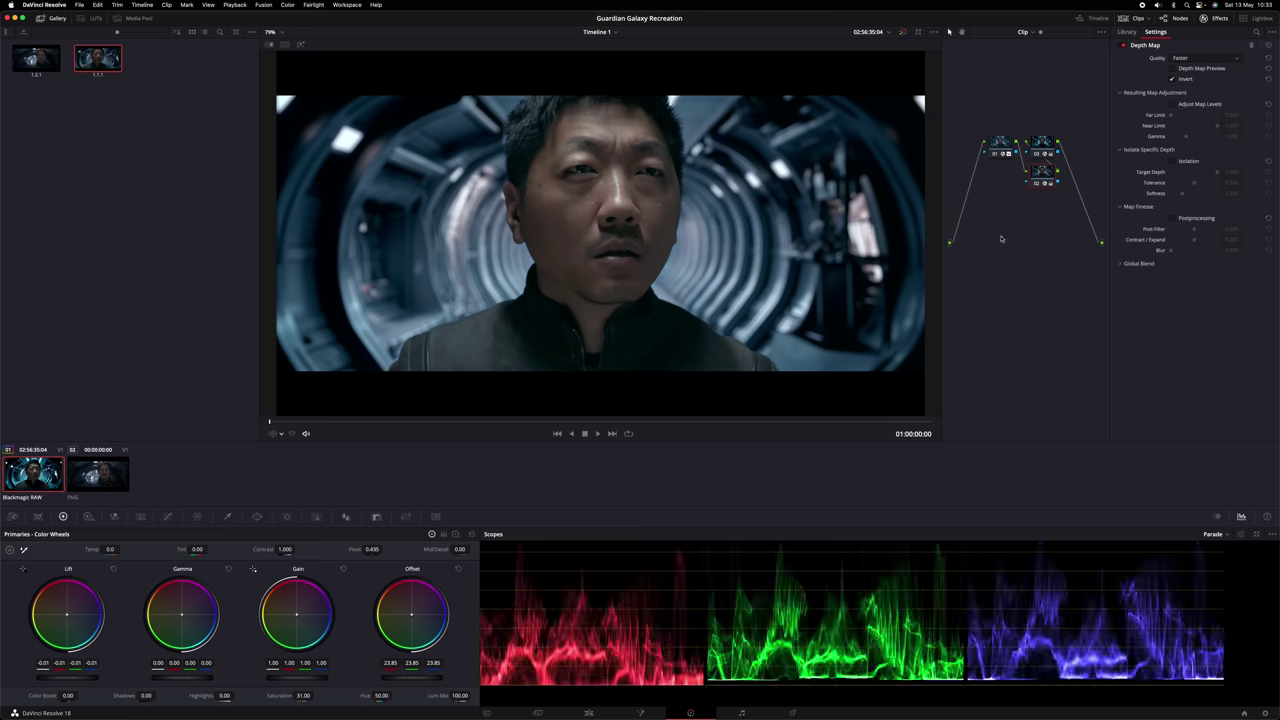
click(1000, 147)
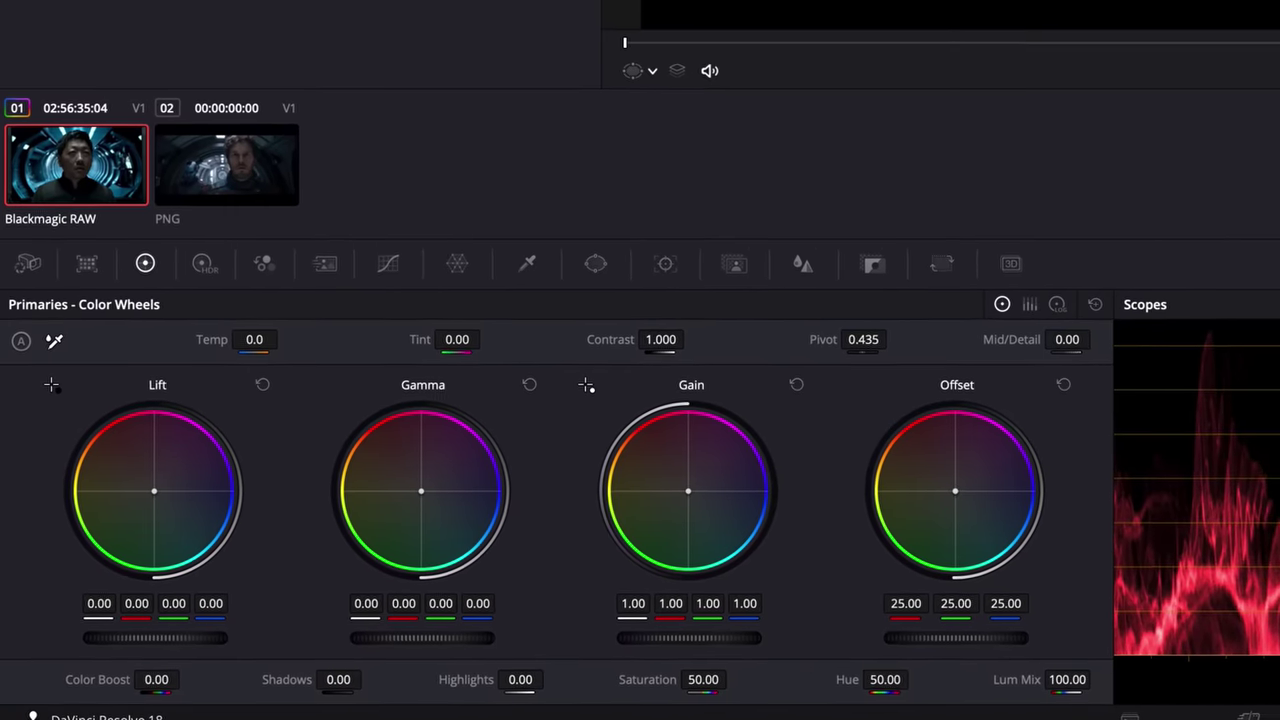
- Qualify the dark jacket with the HSL picker, raise Matte Finesse Denoise, and bring up Window shapes
click(527, 263)
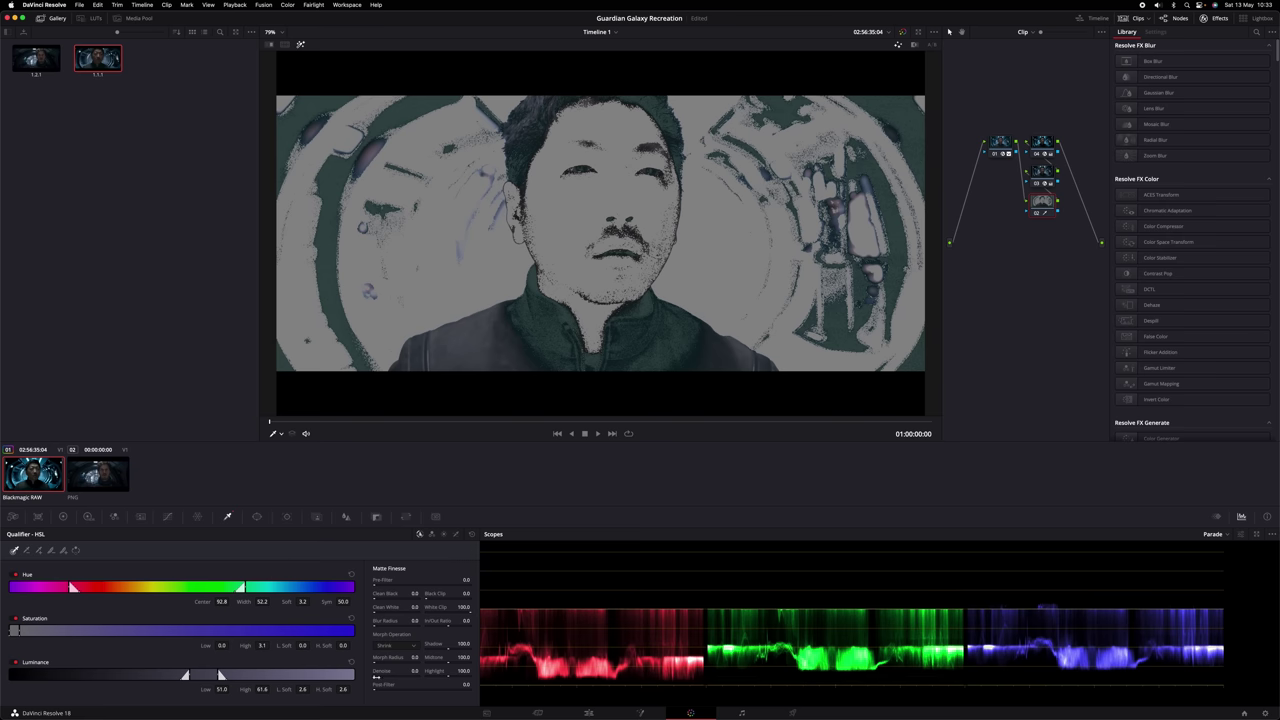
drag(374, 677, 396, 677)
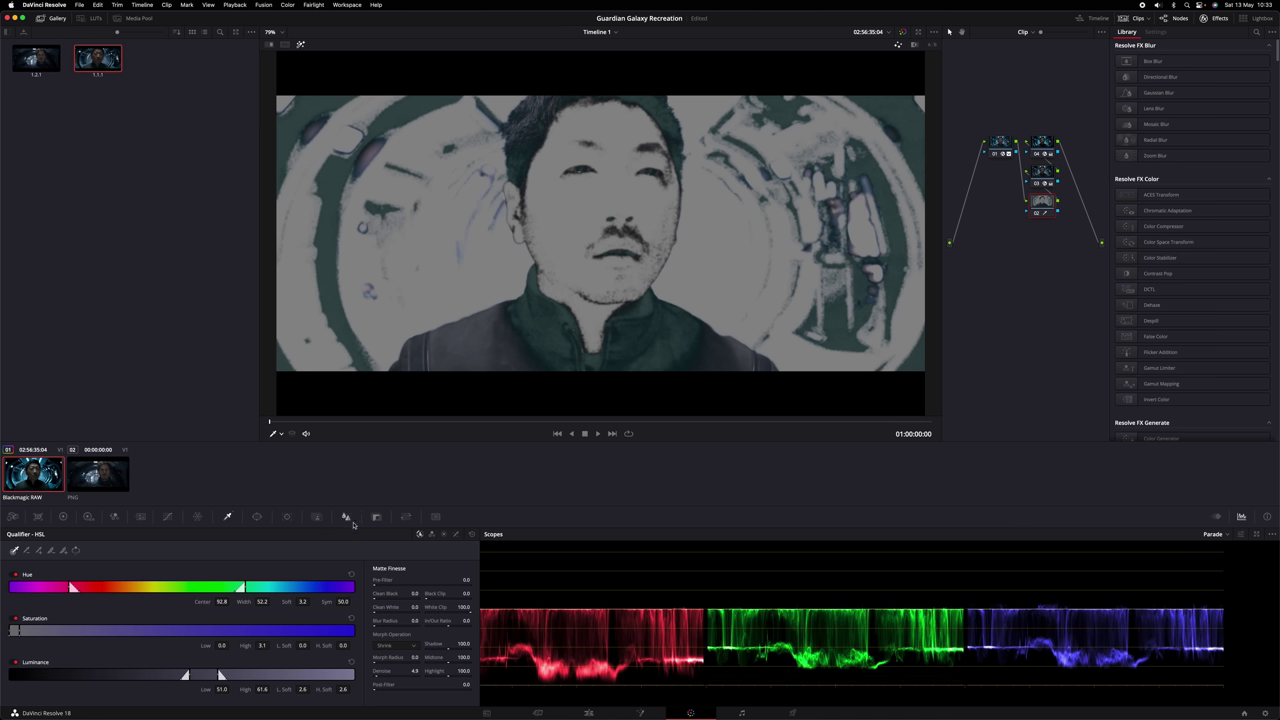
click(256, 517)
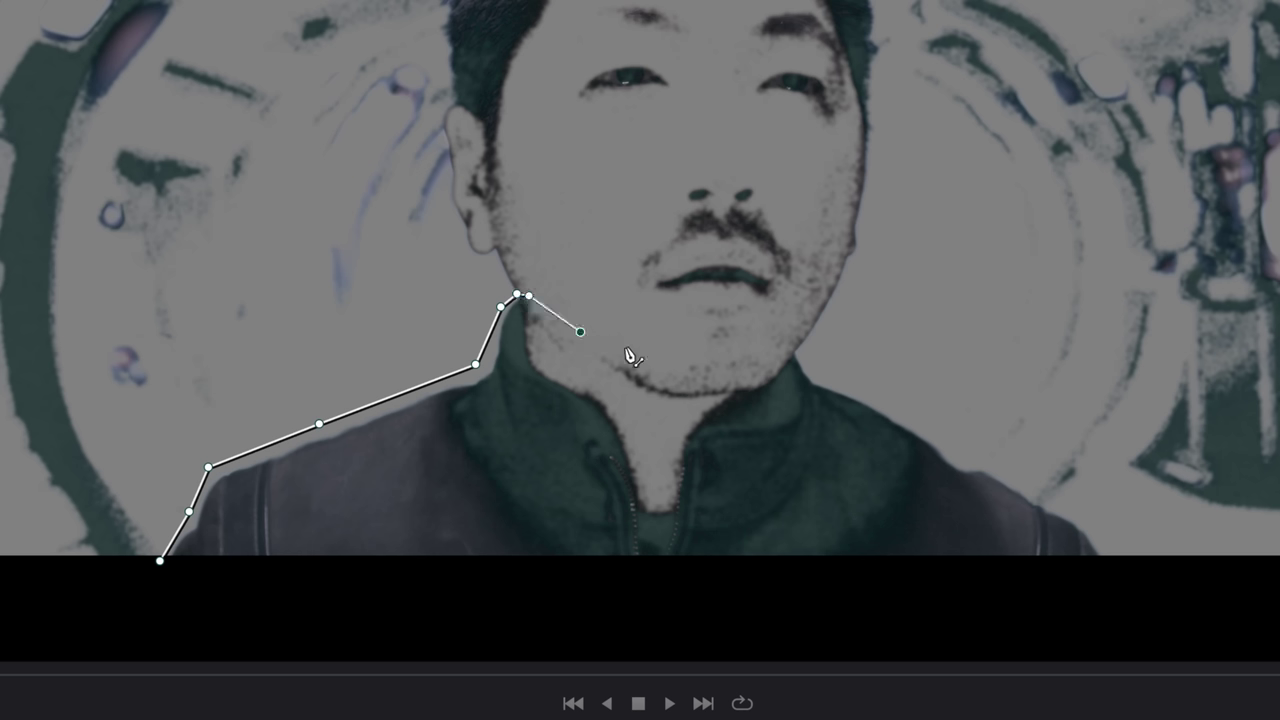
- Trace a closed polygon window around the jacket's collar, shoulders and lower edge
click(611, 379)
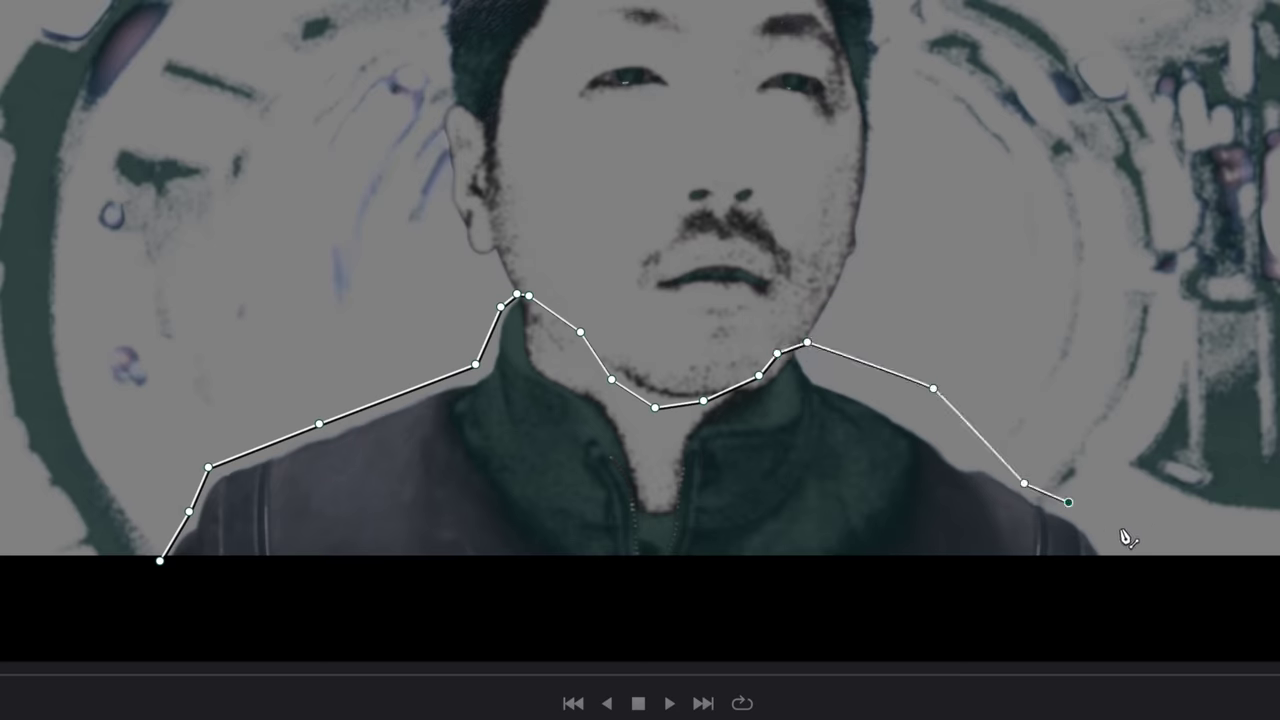
click(1116, 533)
click(1111, 571)
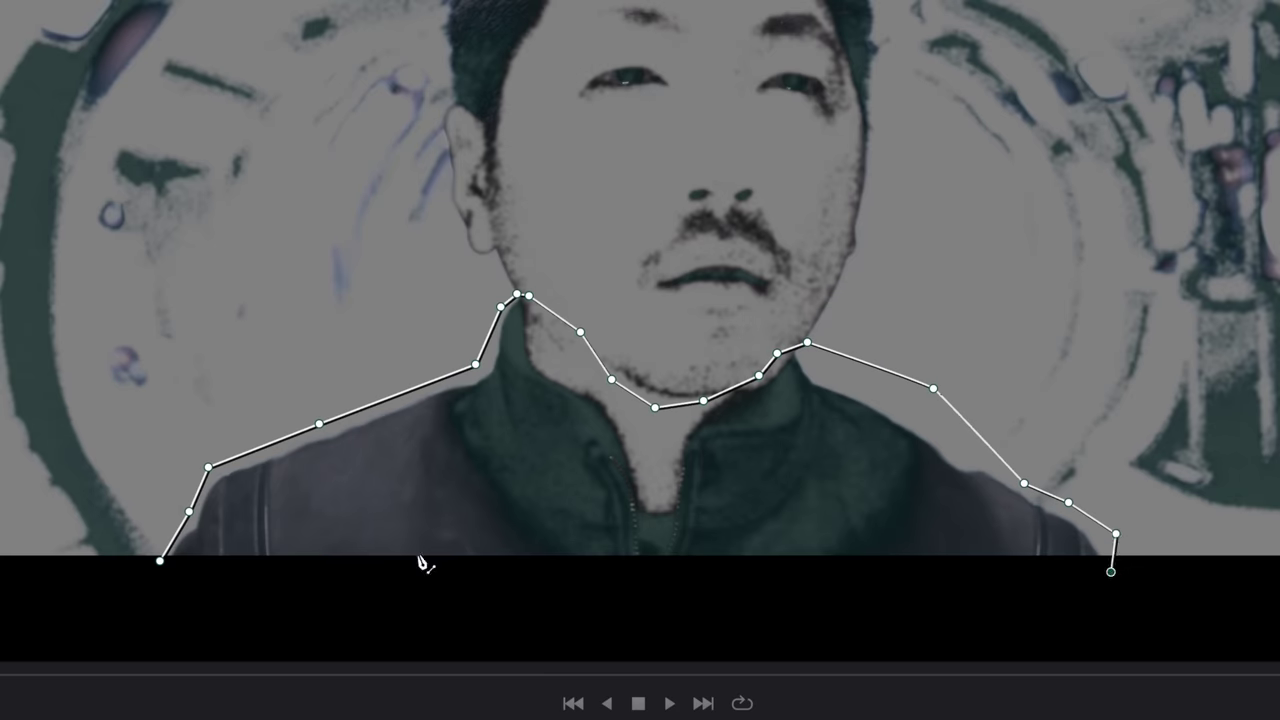
click(160, 560)
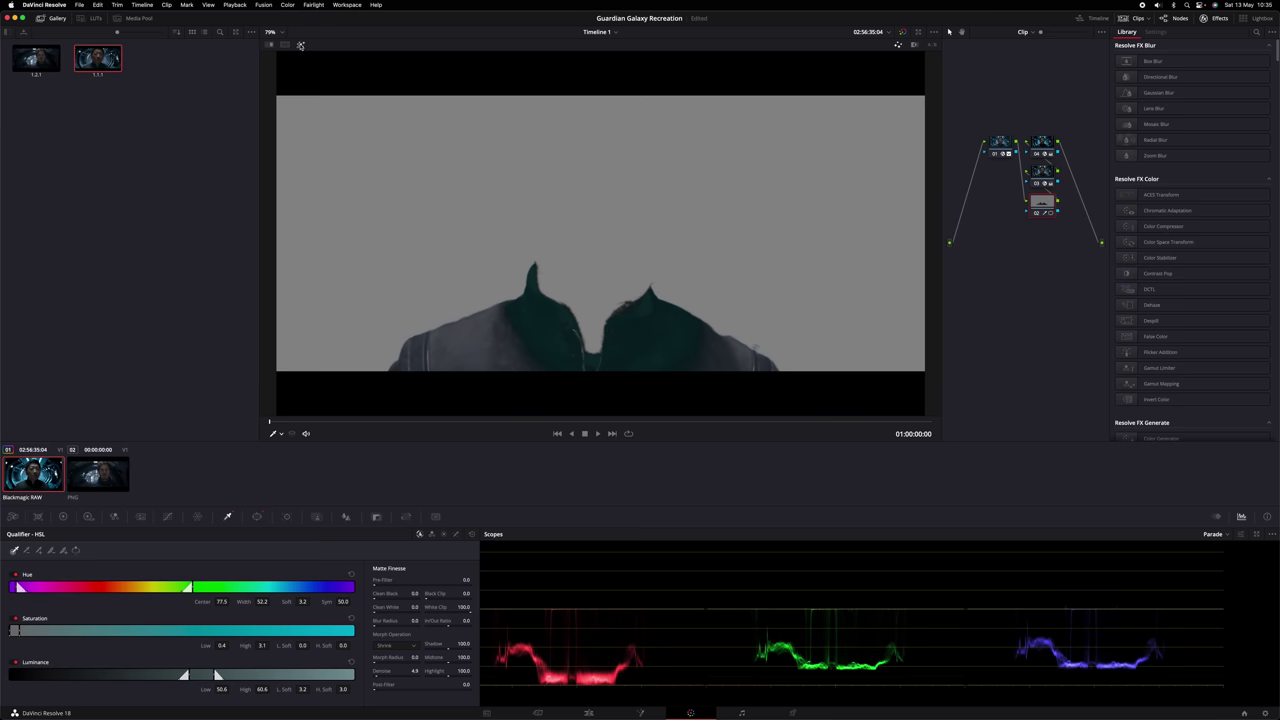
- Tint the masked jacket blue with Gain 0.86 red, 1.02 green, 1.17 blue, checked against the reference
key(shift+h)
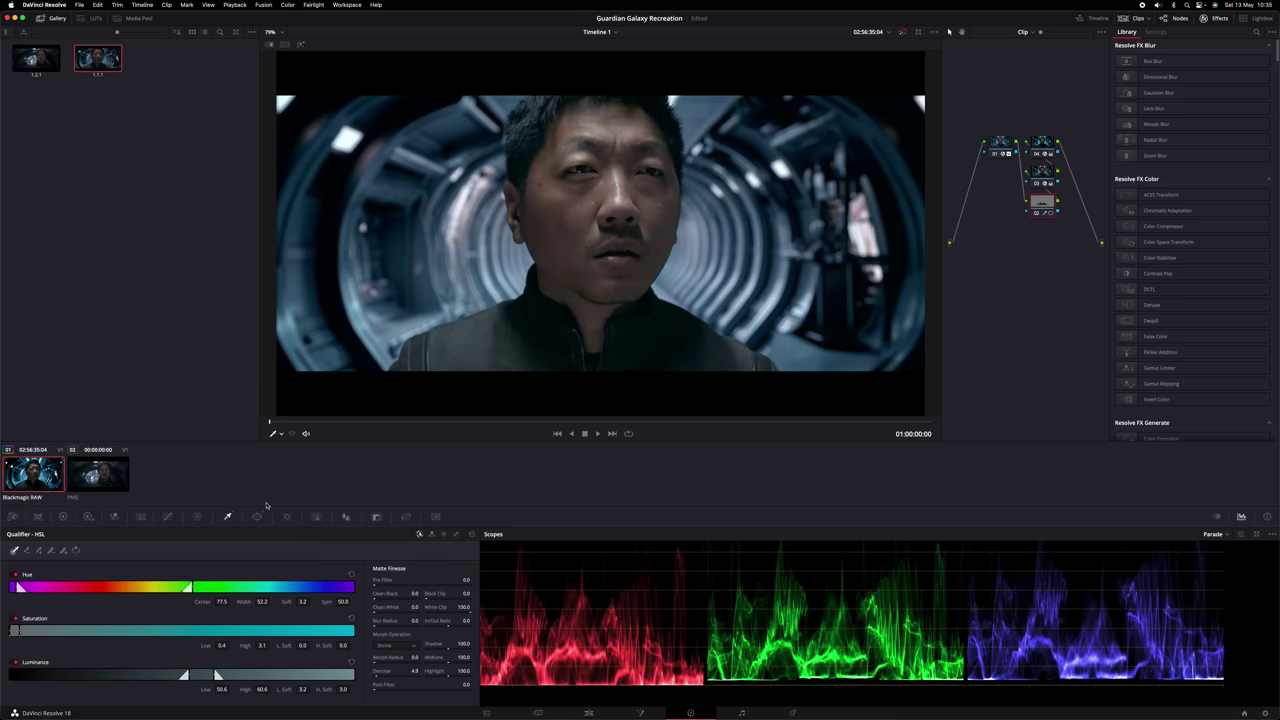
click(63, 516)
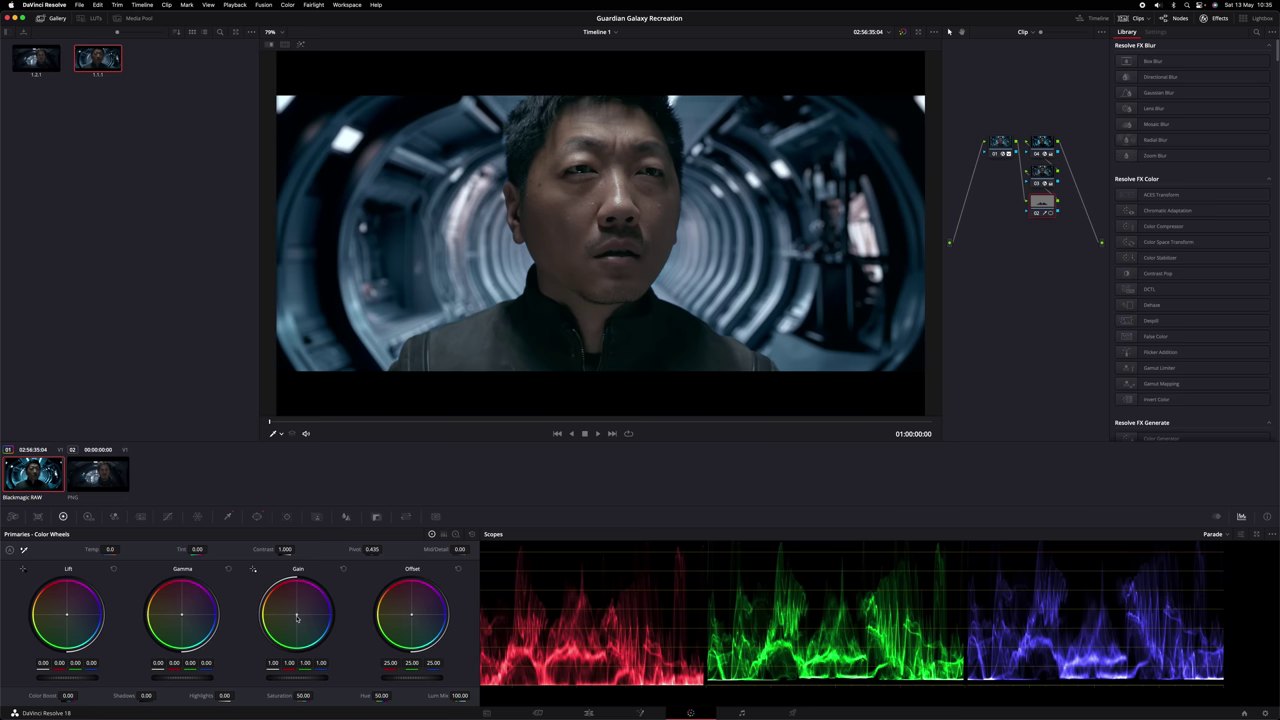
click(108, 479)
click(38, 480)
drag(297, 617, 324, 641)
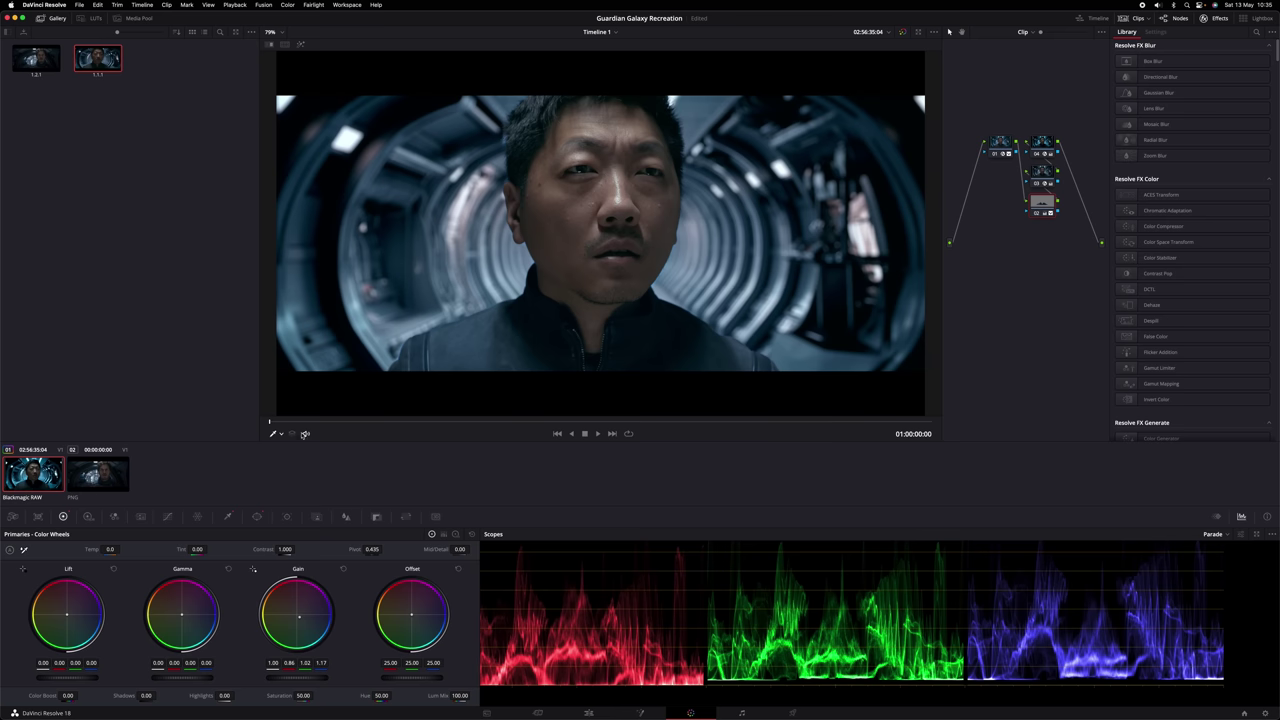
mouse_move(284, 425)
mouse_down()
mouse_move(775, 422)
mouse_move(266, 423)
mouse_up()
- Compare with the reference clip and push the jacket's Gain to 0.81, 1.03, 1.20
click(99, 480)
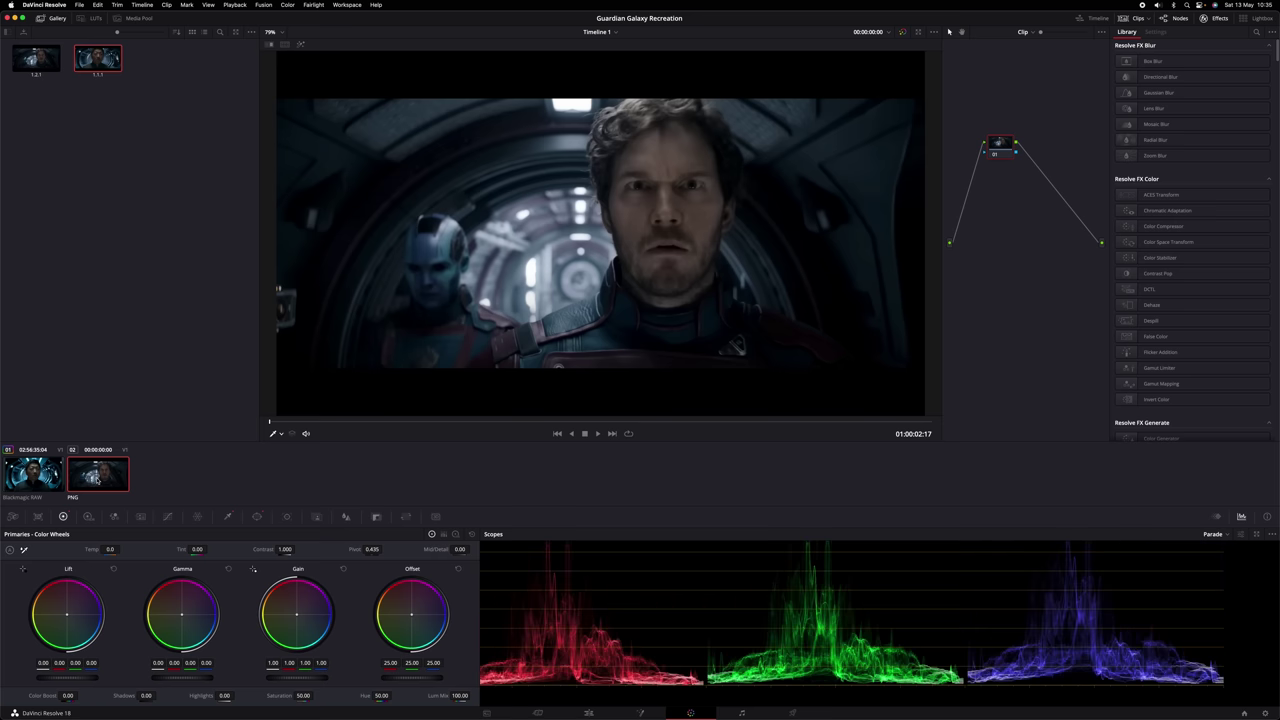
click(42, 476)
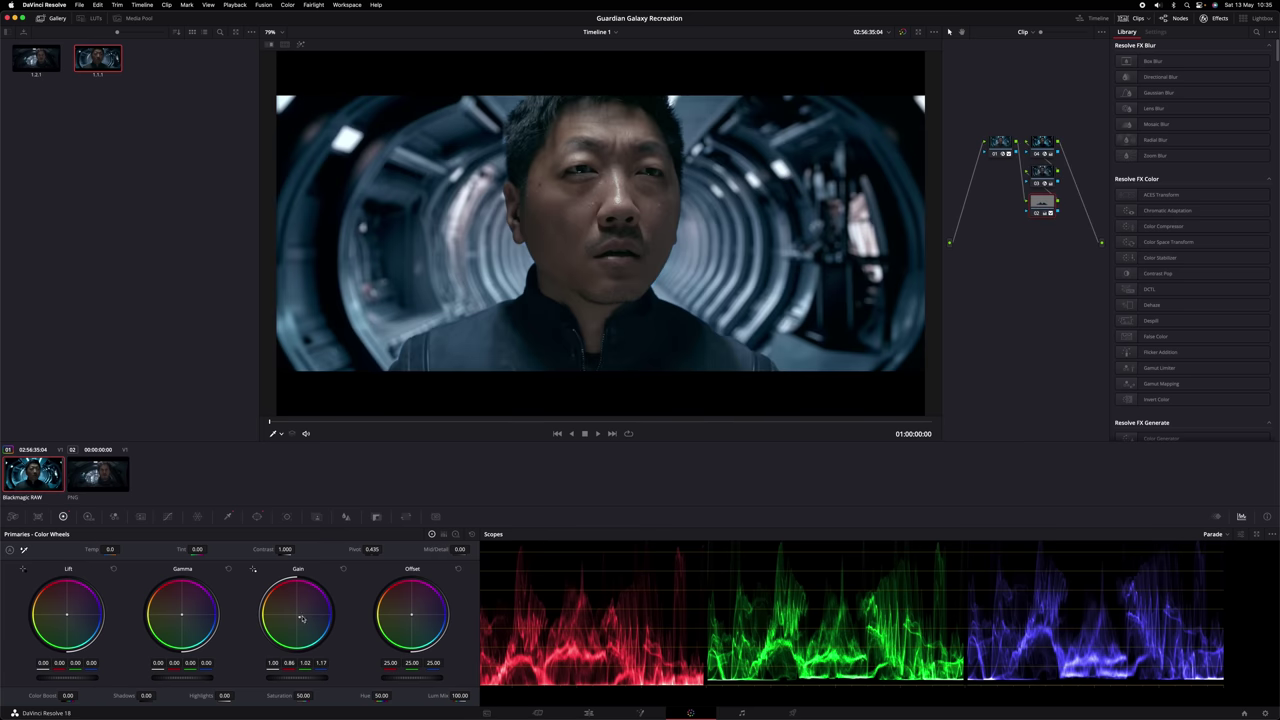
drag(301, 619, 305, 628)
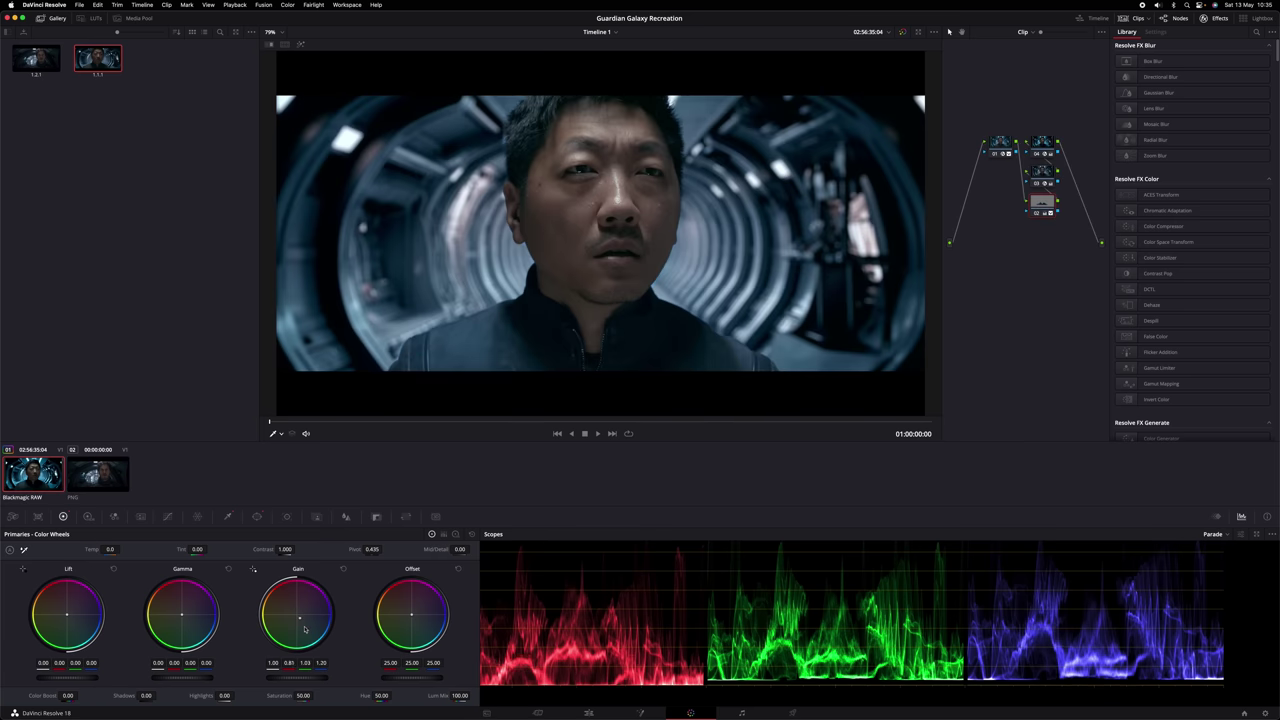
- Recheck the reference and lower the jacket's Lift master to -0.02 to darken its shadows
click(96, 482)
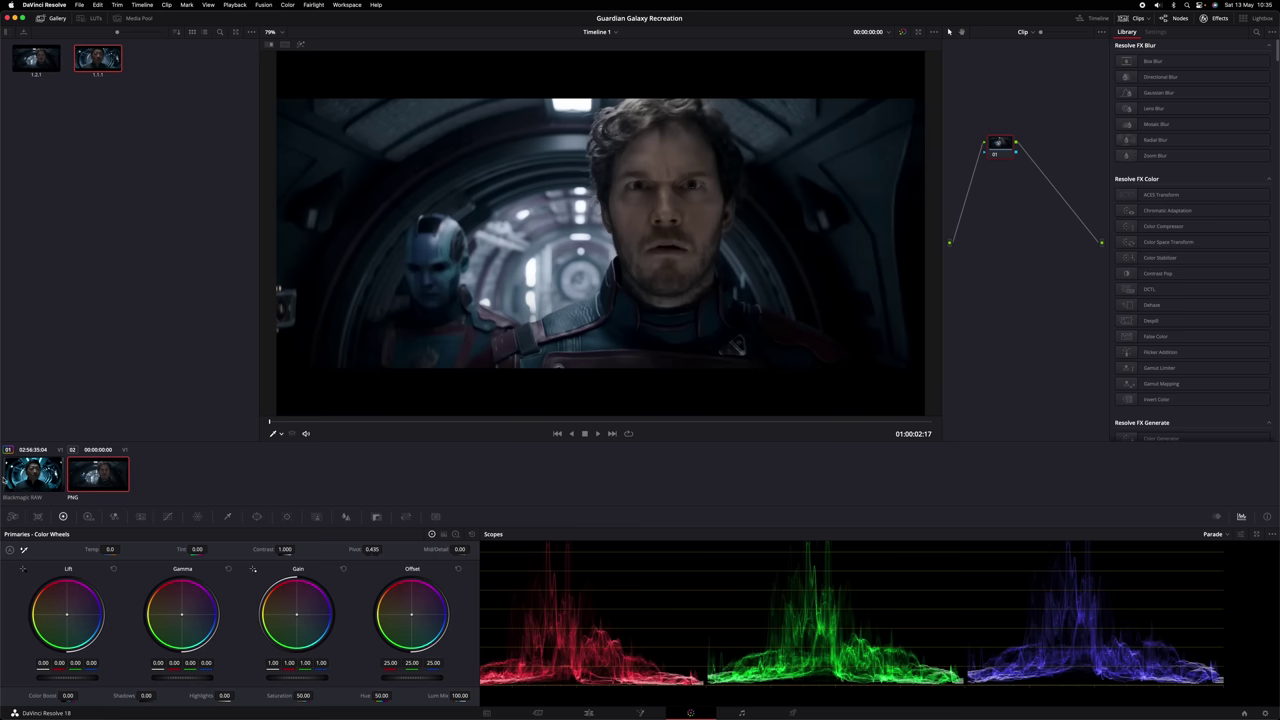
click(32, 474)
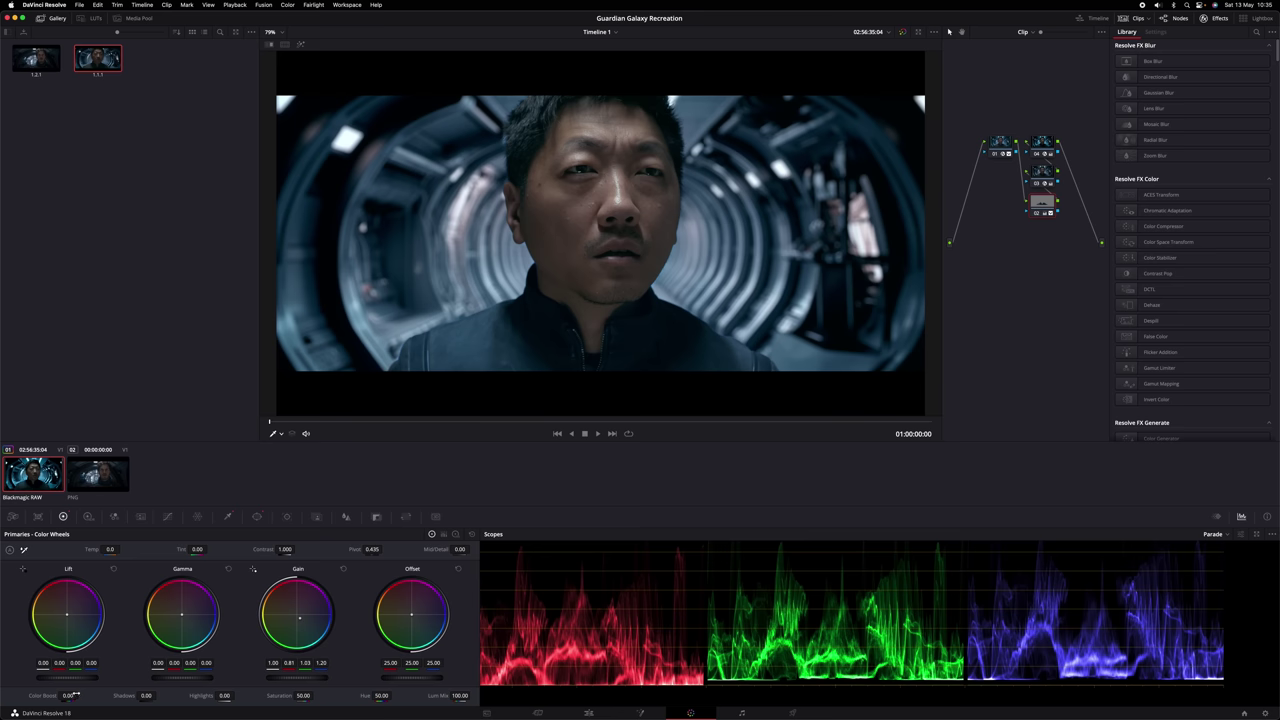
drag(74, 679, 55, 679)
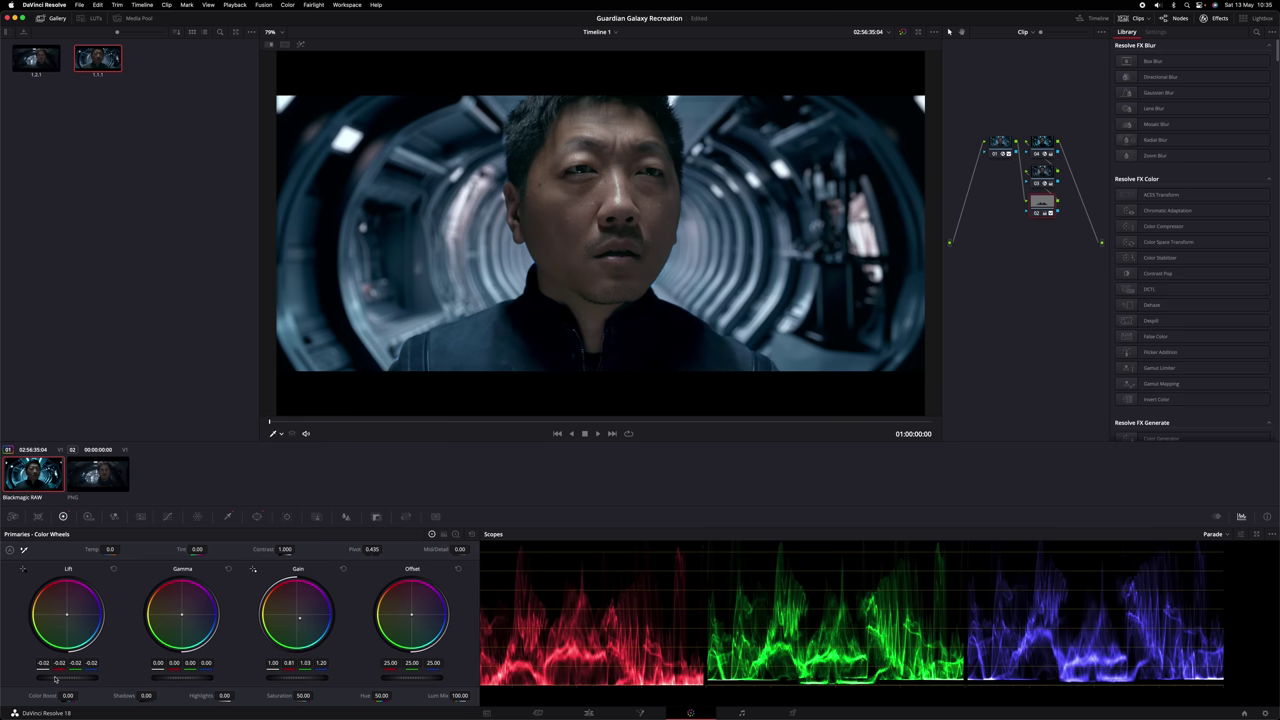